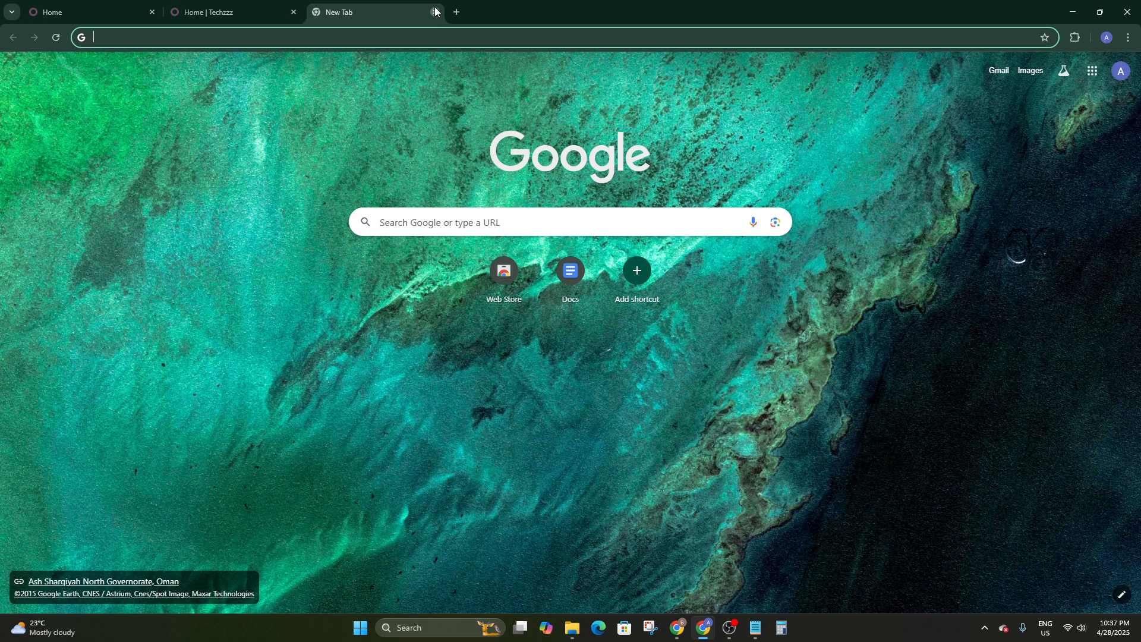
Close the blank tab and look over the Techzzz website's home page in Odoo.
{"action": "left_click", "coordinate": [434, 12]}
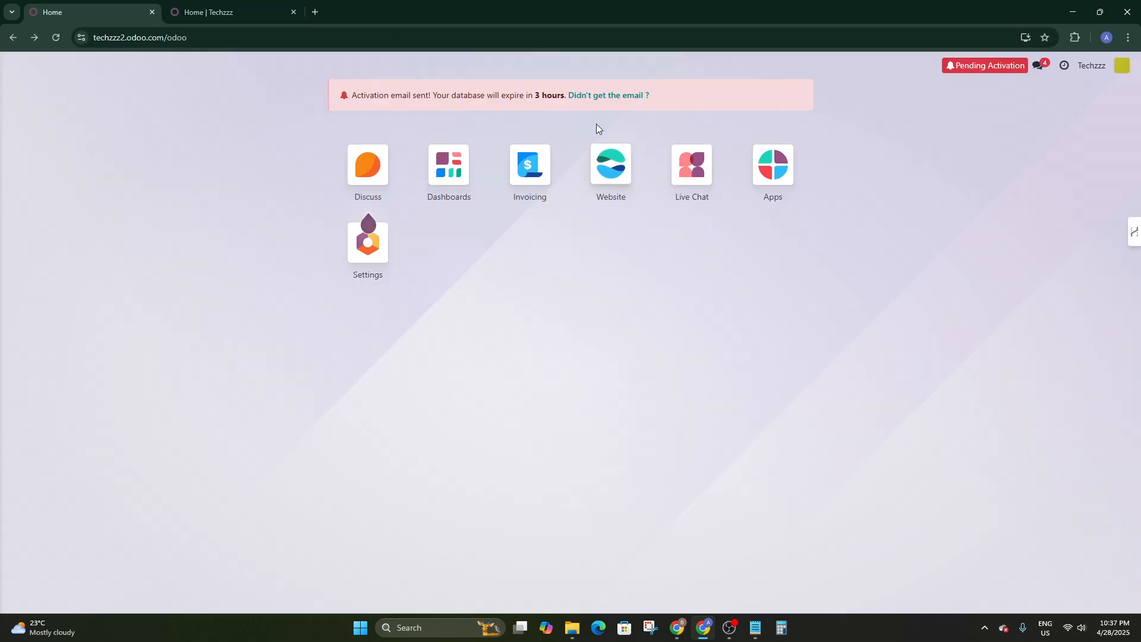
{"action": "left_click", "coordinate": [615, 168]}
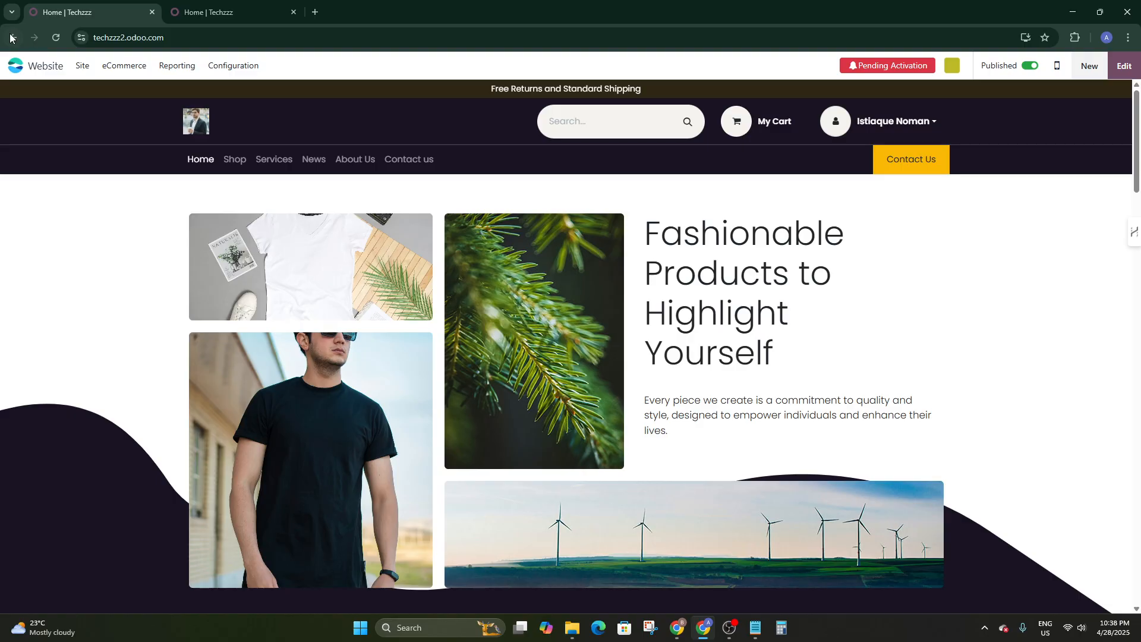
{"action": "left_click", "coordinate": [13, 37]}
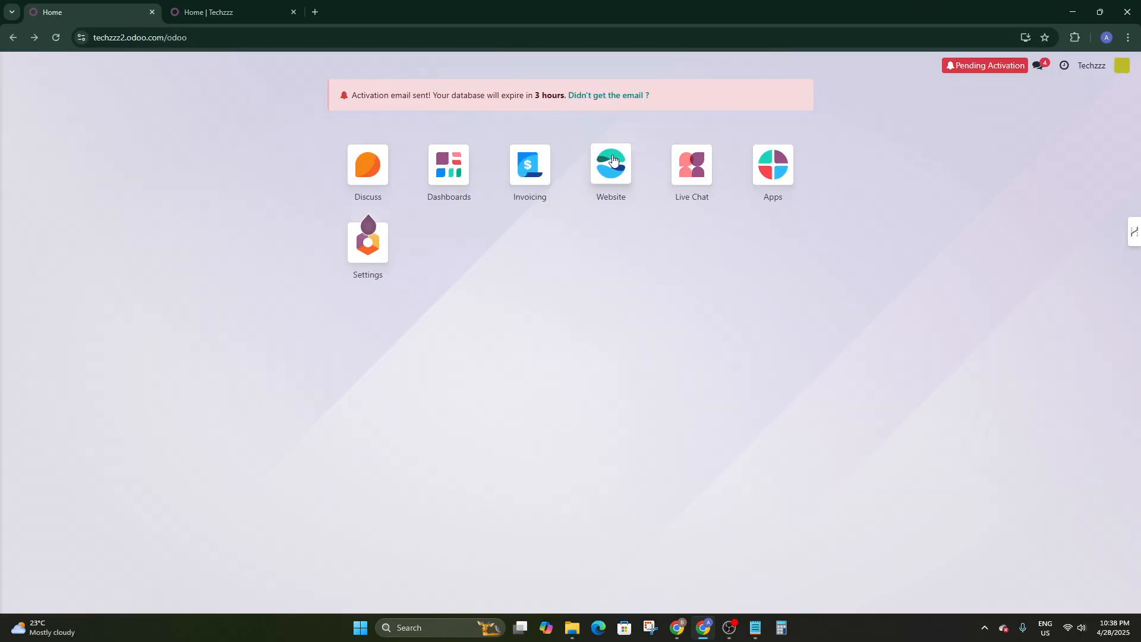
{"action": "left_click", "coordinate": [225, 12]}
{"action": "scroll", "coordinate": [605, 193], "scroll_direction": "down", "scroll_amount": 5}
{"action": "scroll", "coordinate": [582, 223], "scroll_direction": "up", "scroll_amount": 5}
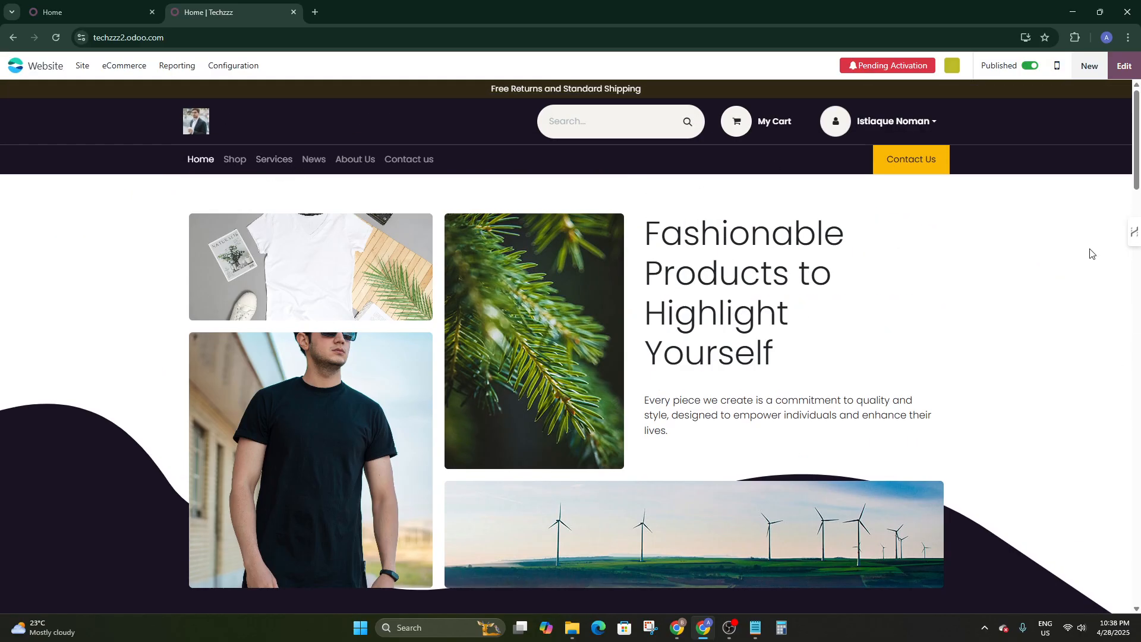
{"action": "scroll", "coordinate": [1047, 244], "scroll_direction": "down", "scroll_amount": 20}
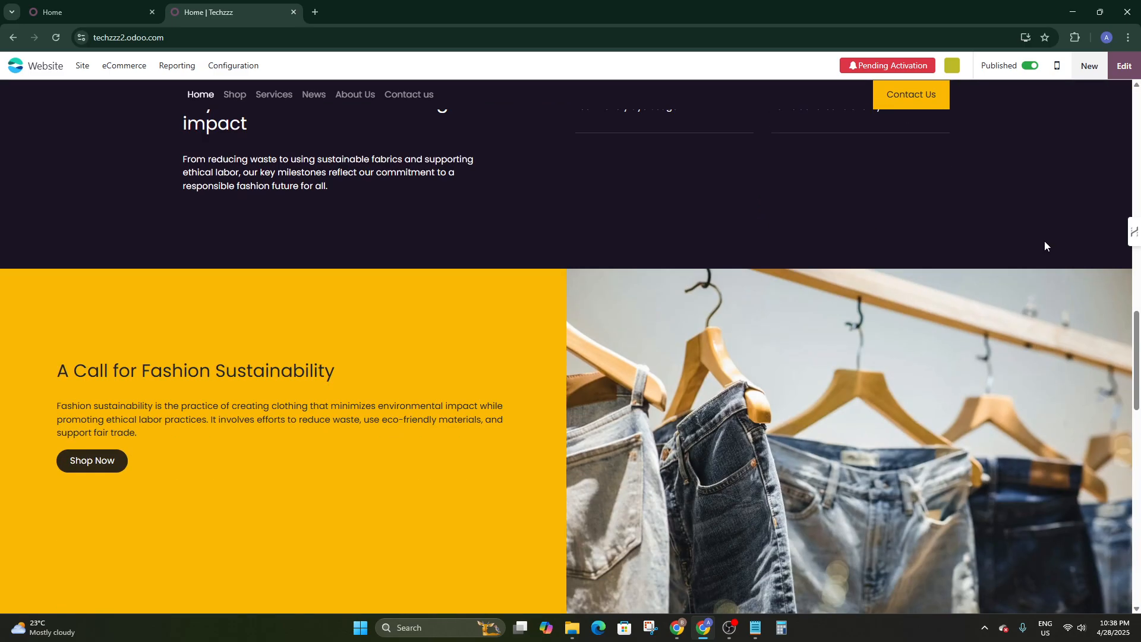
{"action": "scroll", "coordinate": [1046, 245], "scroll_direction": "up", "scroll_amount": 15}
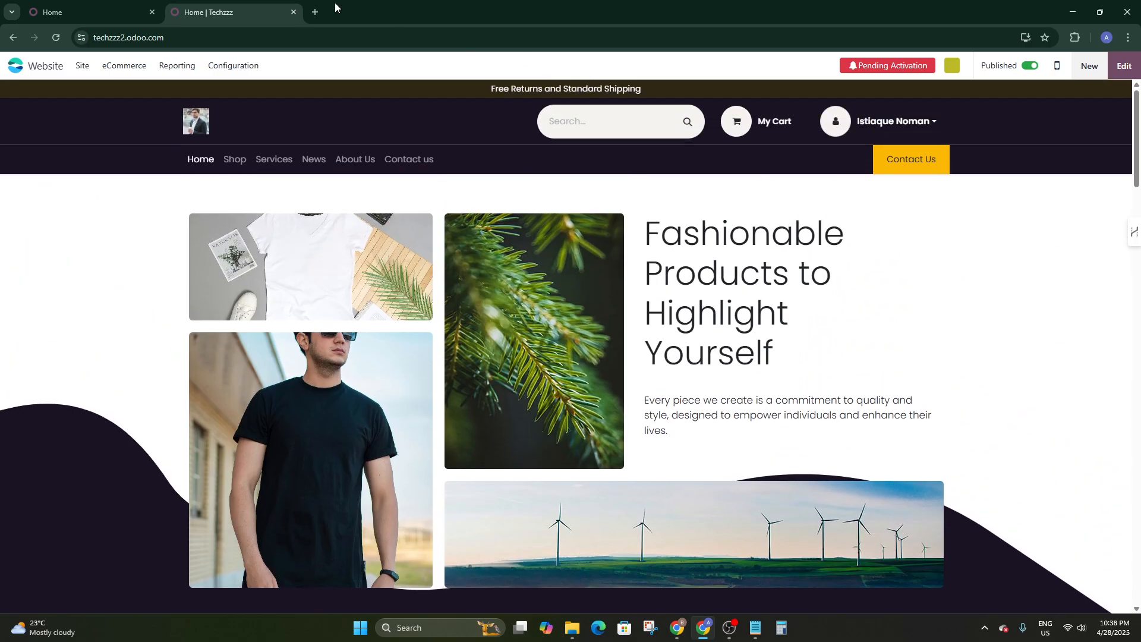
Search the web for godaddy in a new tab and open the official GoDaddy site.
{"action": "left_click", "coordinate": [315, 12]}
{"action": "left_click", "coordinate": [305, 37]}
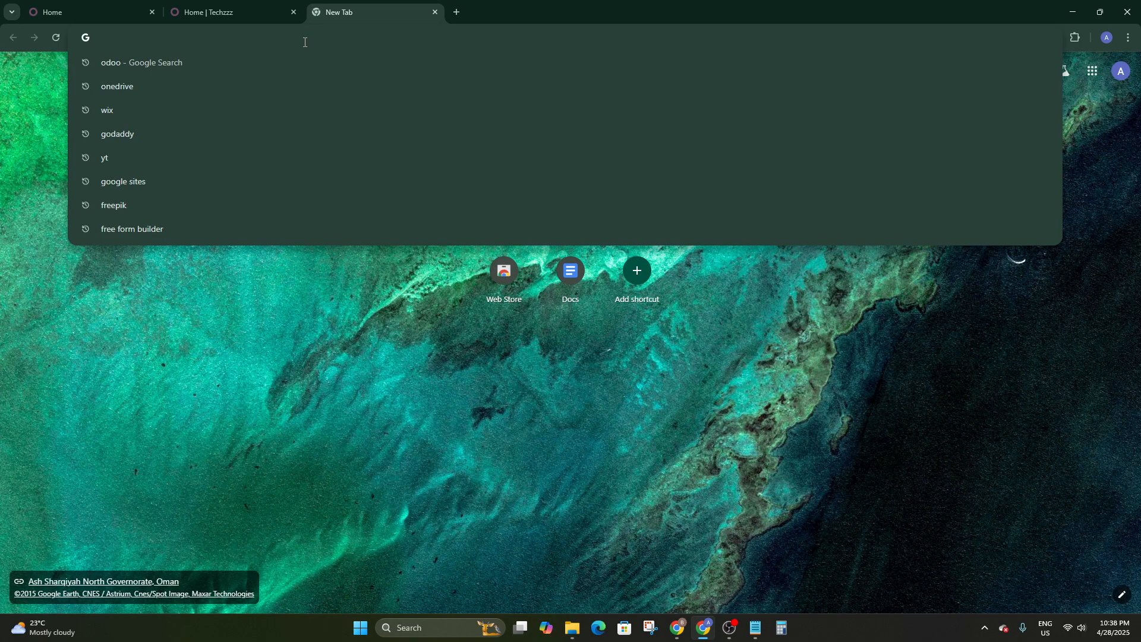
{"action": "type", "text": "go"}
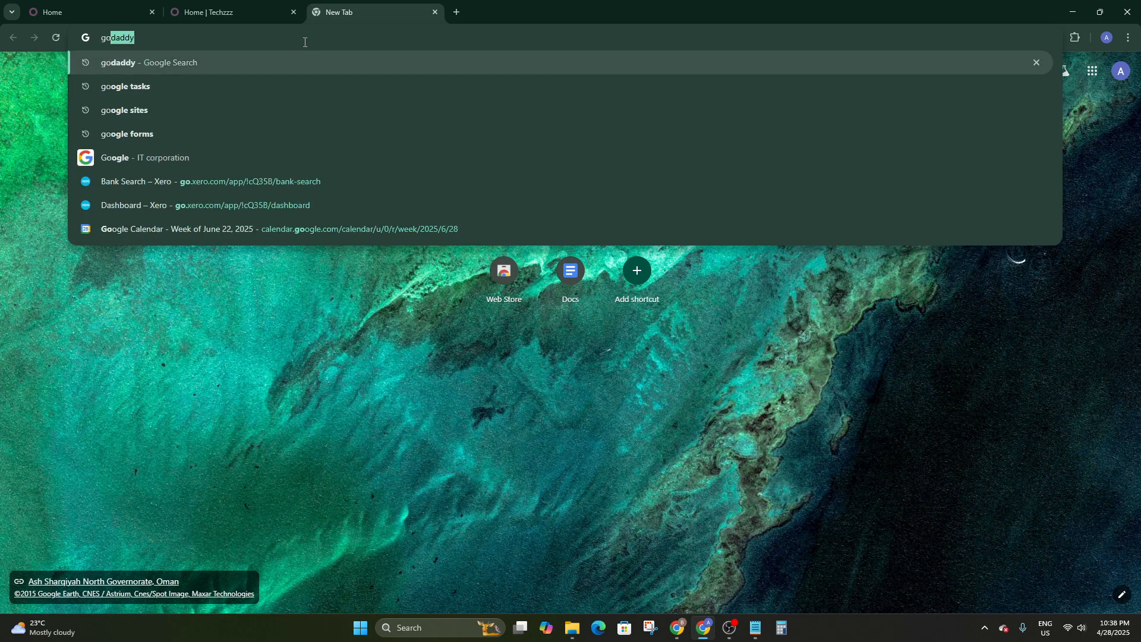
{"action": "type", "text": "daddy"}
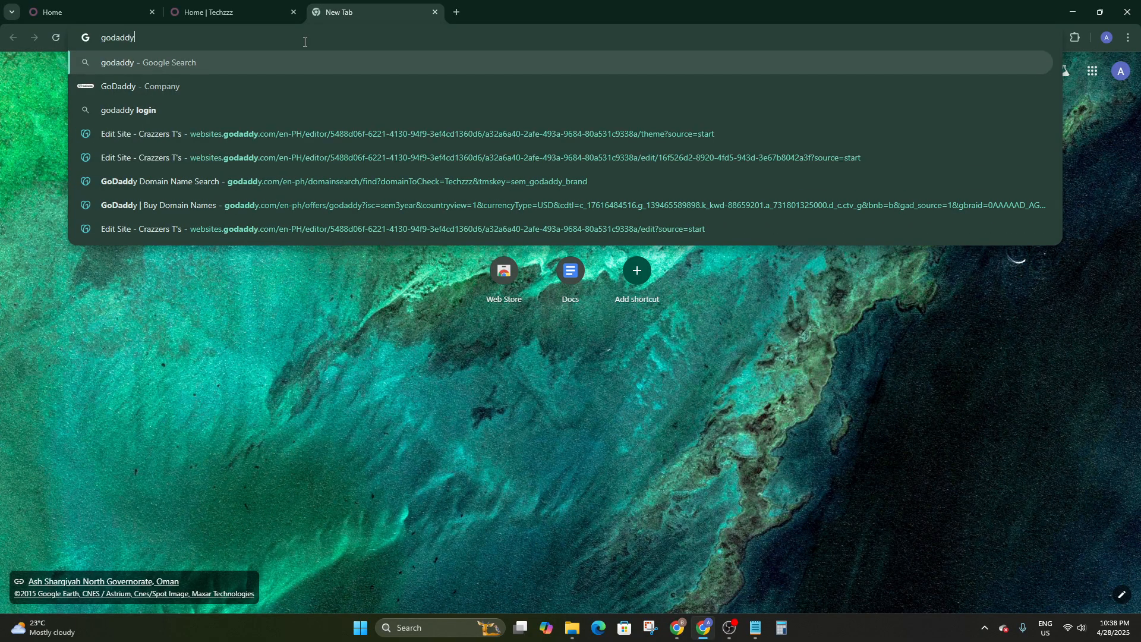
{"action": "key", "text": "Return"}
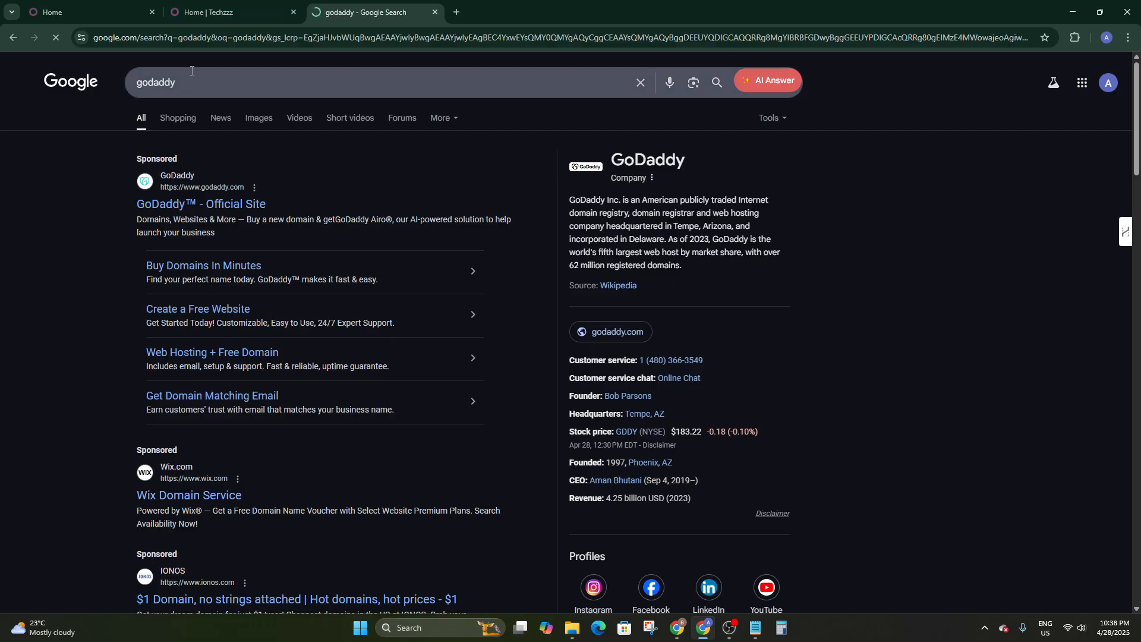
{"action": "left_click", "coordinate": [238, 186]}
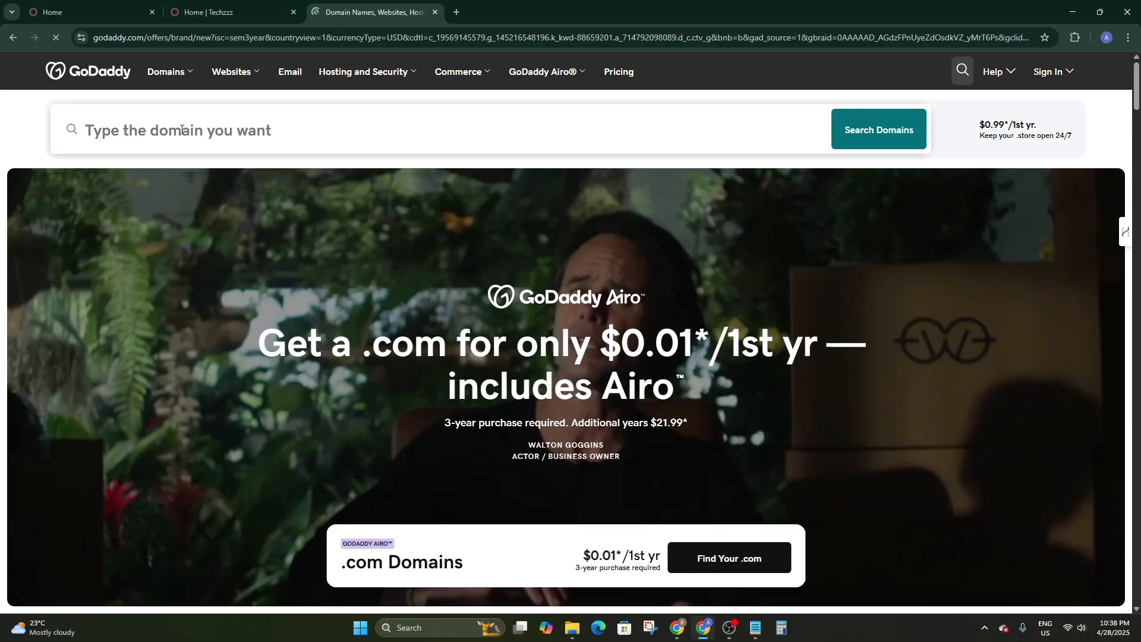
Search for the domain Techzzzy and check the price of the exact match techzzzy.com.
{"action": "left_click", "coordinate": [226, 123]}
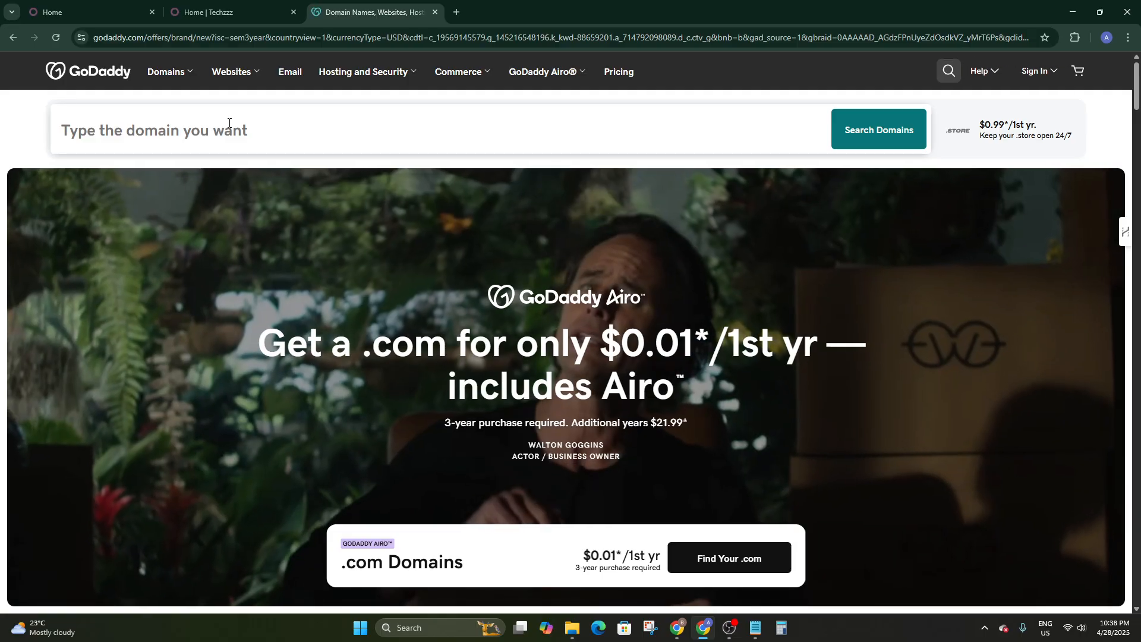
{"action": "type", "text": "Te"}
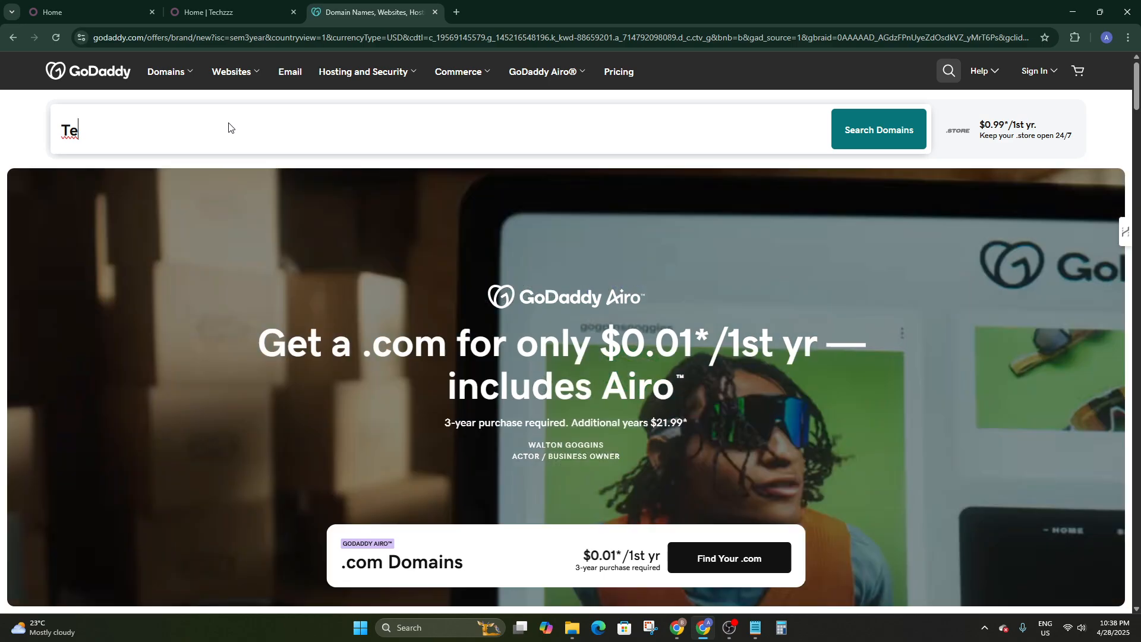
{"action": "type", "text": "chzzzy"}
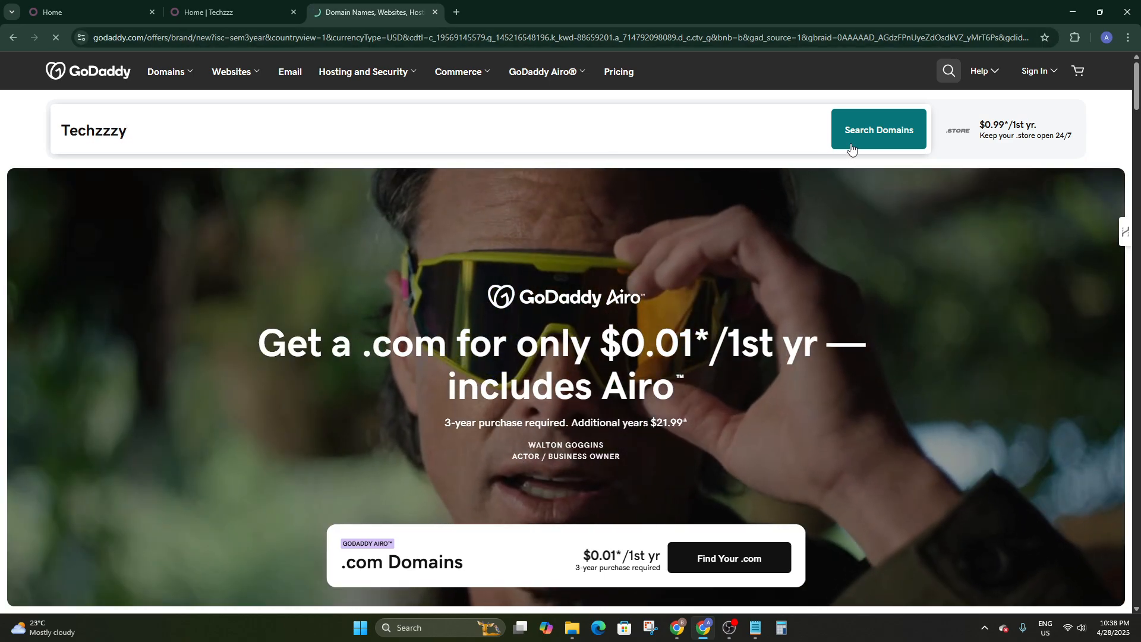
{"action": "left_click", "coordinate": [849, 148]}
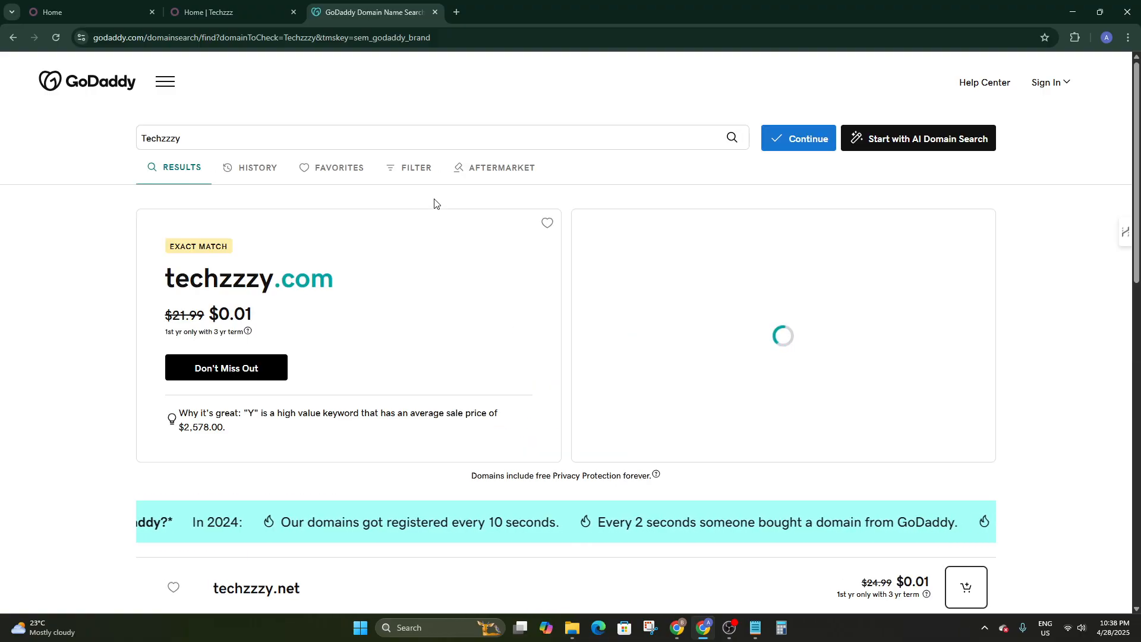
{"action": "left_click_drag", "start_coordinate": [158, 272], "coordinate": [326, 273]}
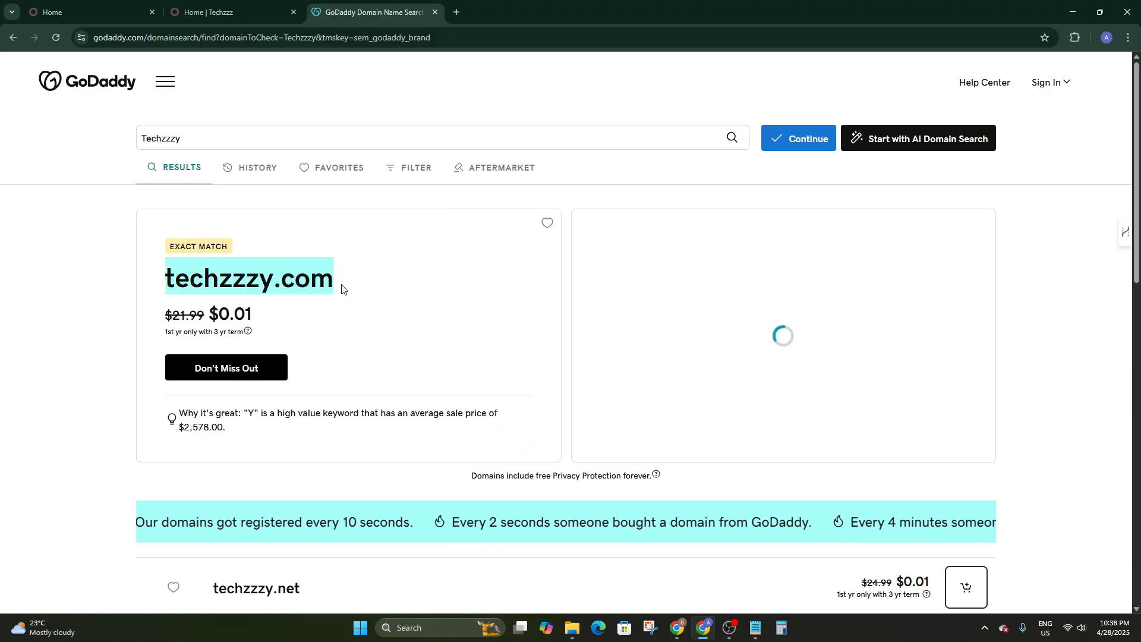
{"action": "left_click", "coordinate": [361, 284]}
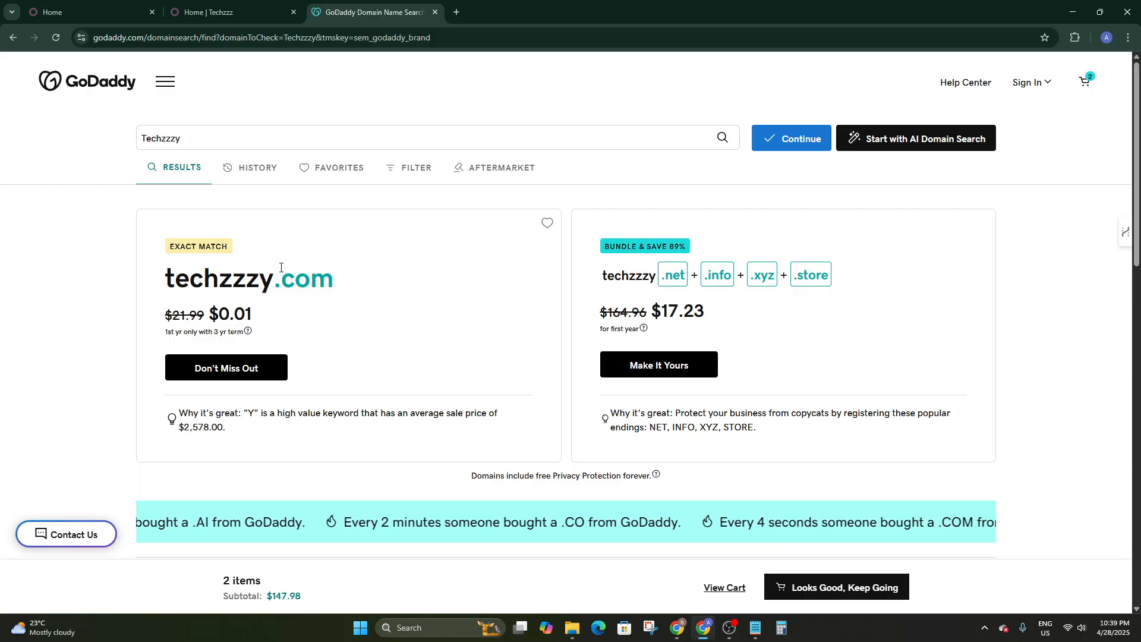
{"action": "left_click_drag", "start_coordinate": [163, 313], "coordinate": [221, 315]}
{"action": "left_click", "coordinate": [264, 320]}
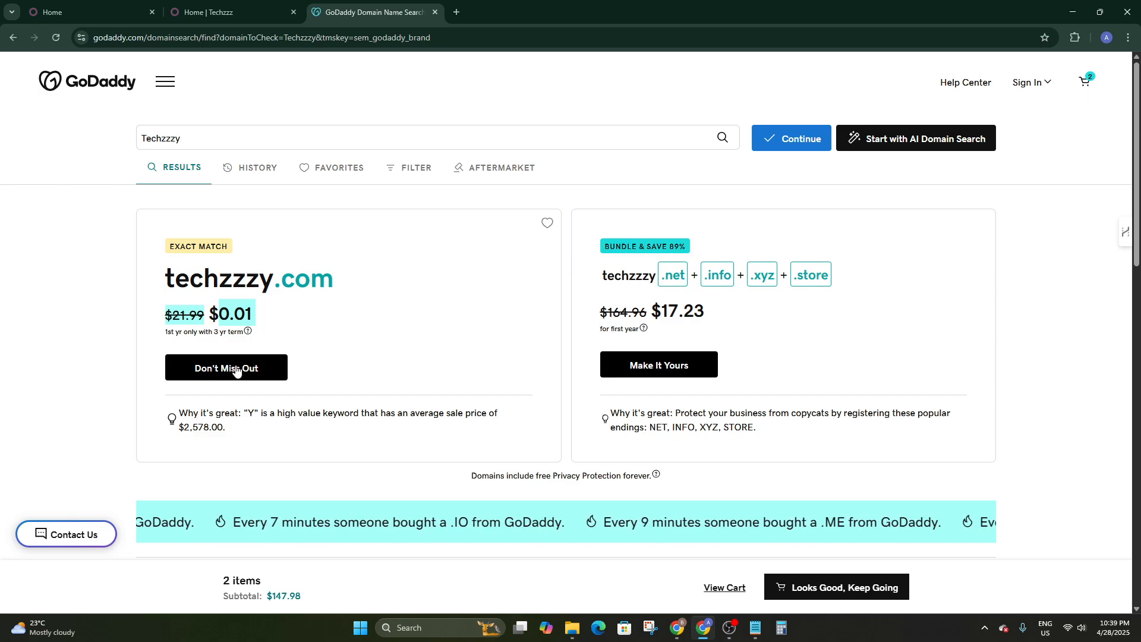
Add the domain thetechzzzy.com to the cart and continue to its registration options.
{"action": "scroll", "coordinate": [329, 341], "scroll_direction": "down", "scroll_amount": 10}
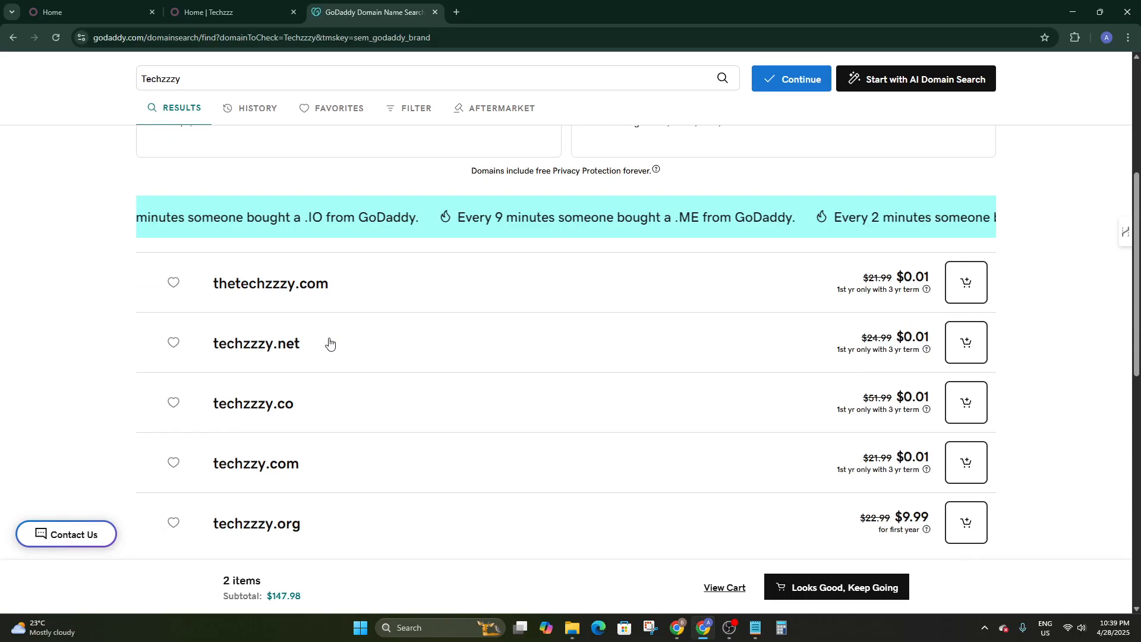
{"action": "scroll", "coordinate": [471, 316], "scroll_direction": "up", "scroll_amount": 5}
{"action": "left_click", "coordinate": [959, 284]}
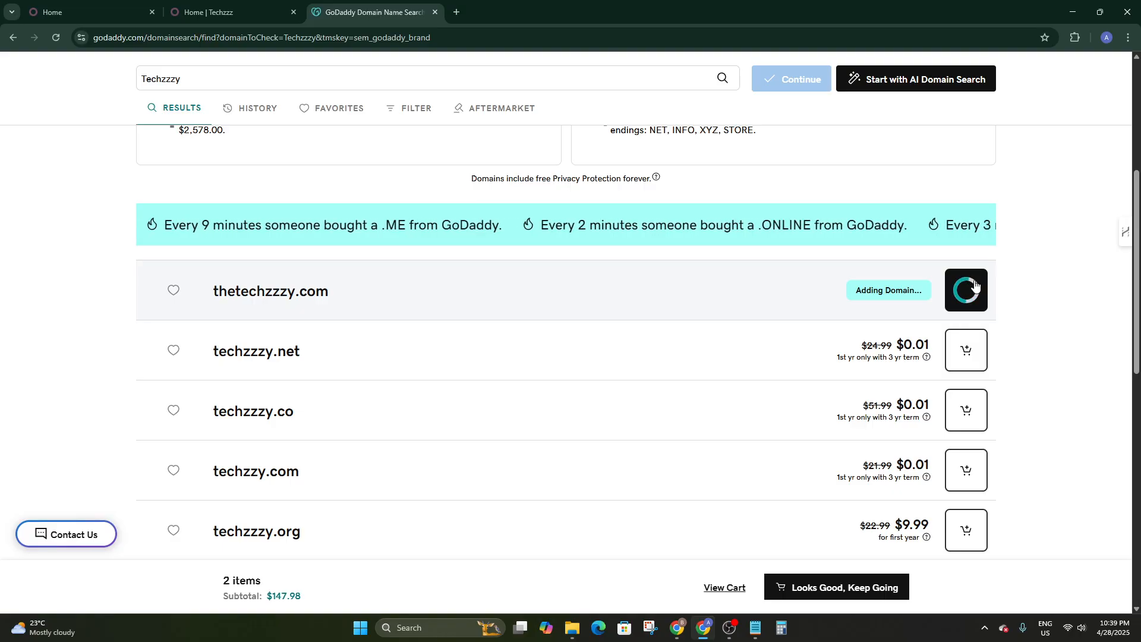
{"action": "scroll", "coordinate": [974, 281], "scroll_direction": "up", "scroll_amount": 1}
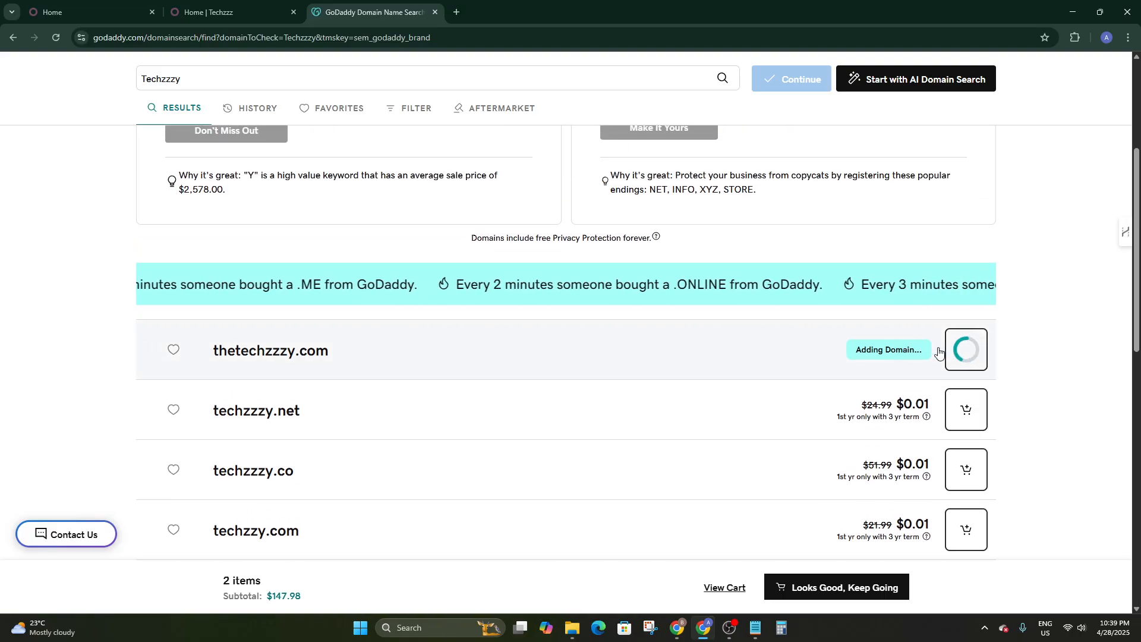
{"action": "scroll", "coordinate": [969, 351], "scroll_direction": "up", "scroll_amount": 4}
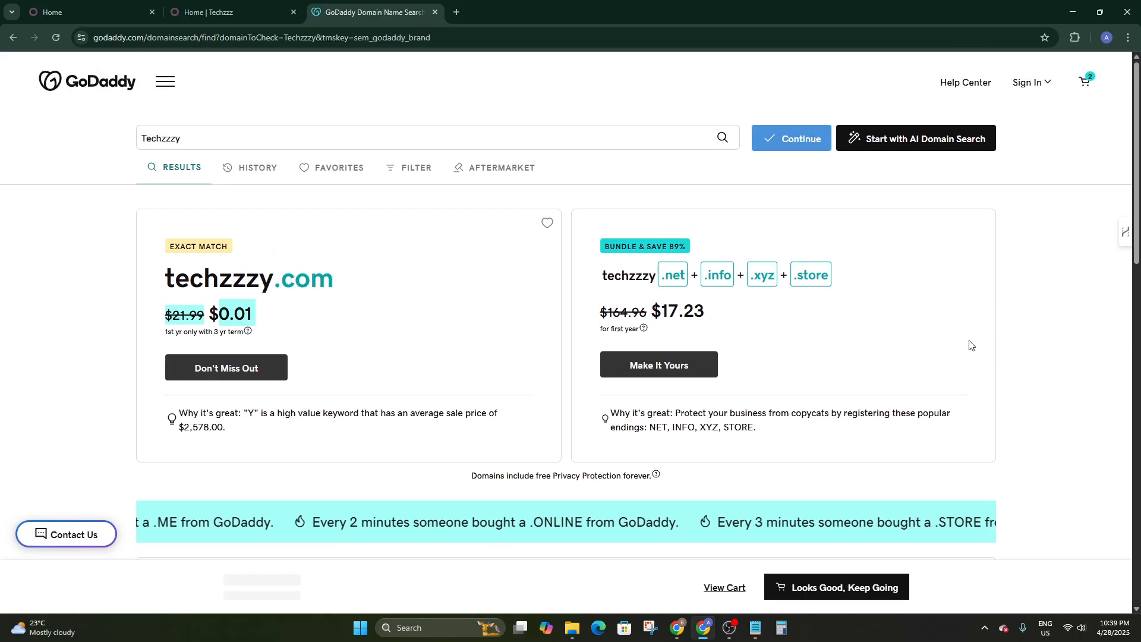
{"action": "scroll", "coordinate": [975, 318], "scroll_direction": "down", "scroll_amount": 5}
{"action": "scroll", "coordinate": [980, 314], "scroll_direction": "up", "scroll_amount": 2}
{"action": "scroll", "coordinate": [974, 333], "scroll_direction": "down", "scroll_amount": 1}
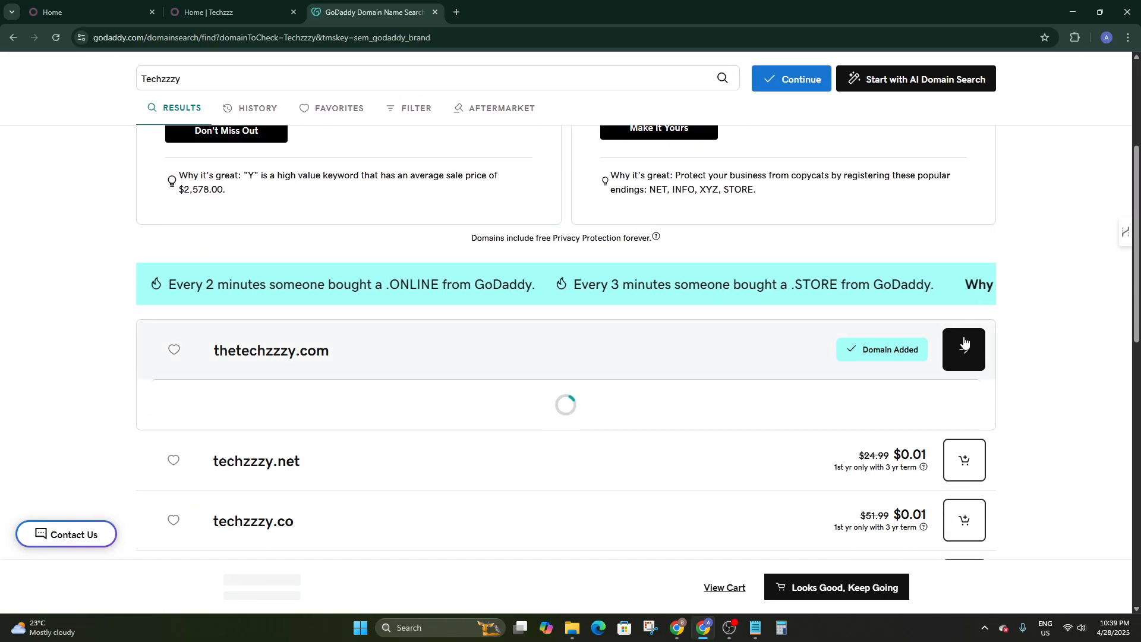
{"action": "left_click", "coordinate": [958, 352]}
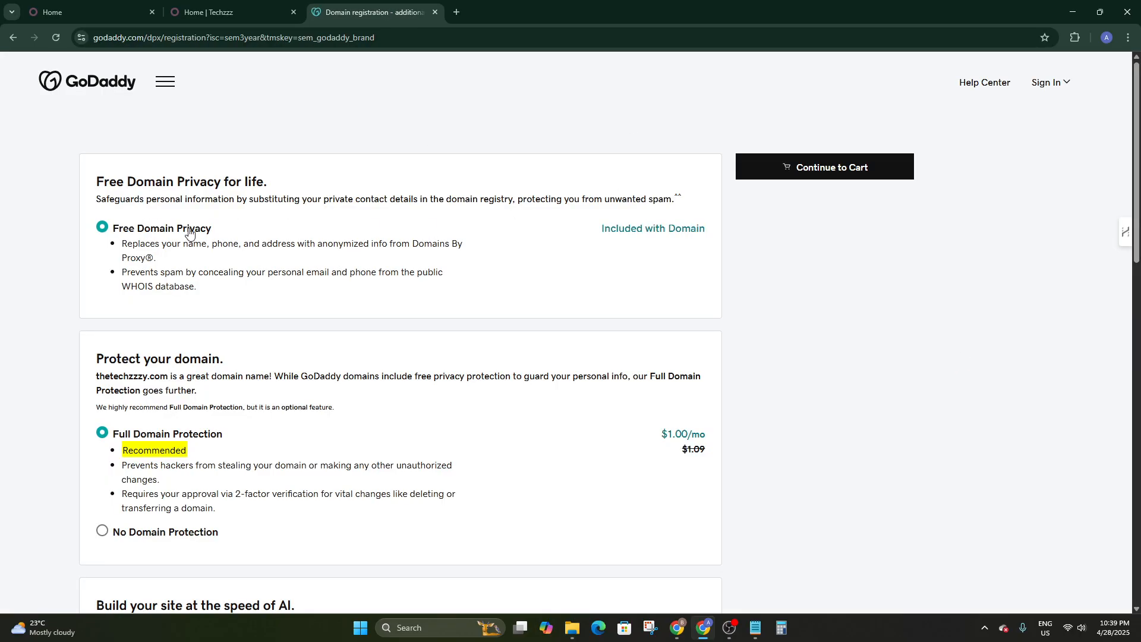
Choose No Domain Protection, keep No Professional Email, and continue to the cart.
{"action": "scroll", "coordinate": [186, 231], "scroll_direction": "down", "scroll_amount": 2}
{"action": "scroll", "coordinate": [172, 235], "scroll_direction": "up", "scroll_amount": 2}
{"action": "scroll", "coordinate": [184, 235], "scroll_direction": "down", "scroll_amount": 3}
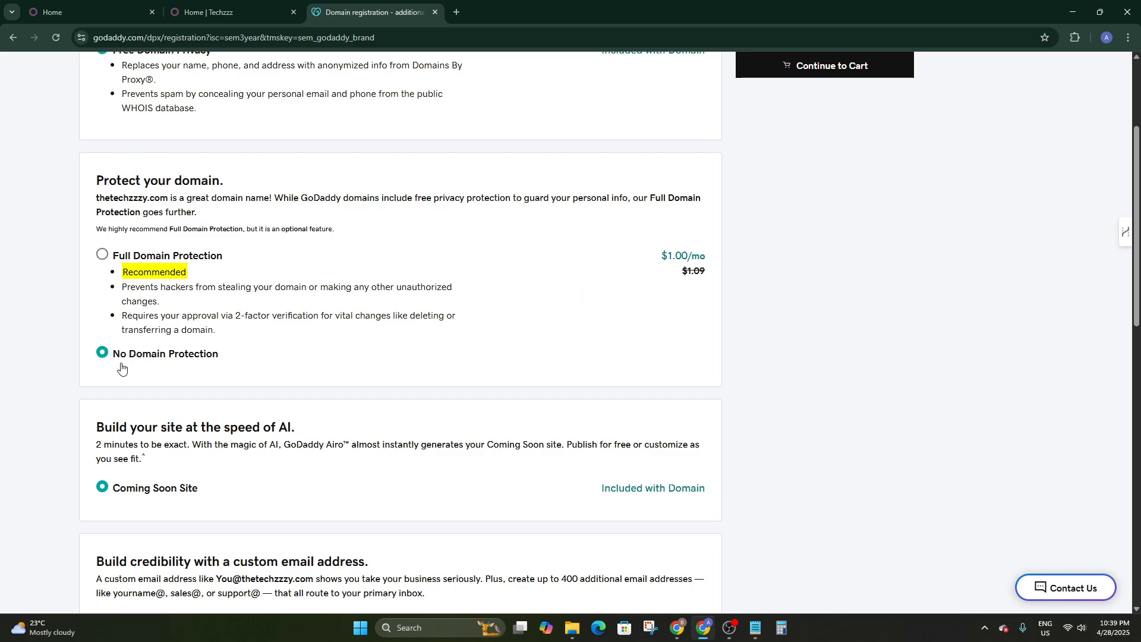
{"action": "scroll", "coordinate": [121, 369], "scroll_direction": "down", "scroll_amount": 3}
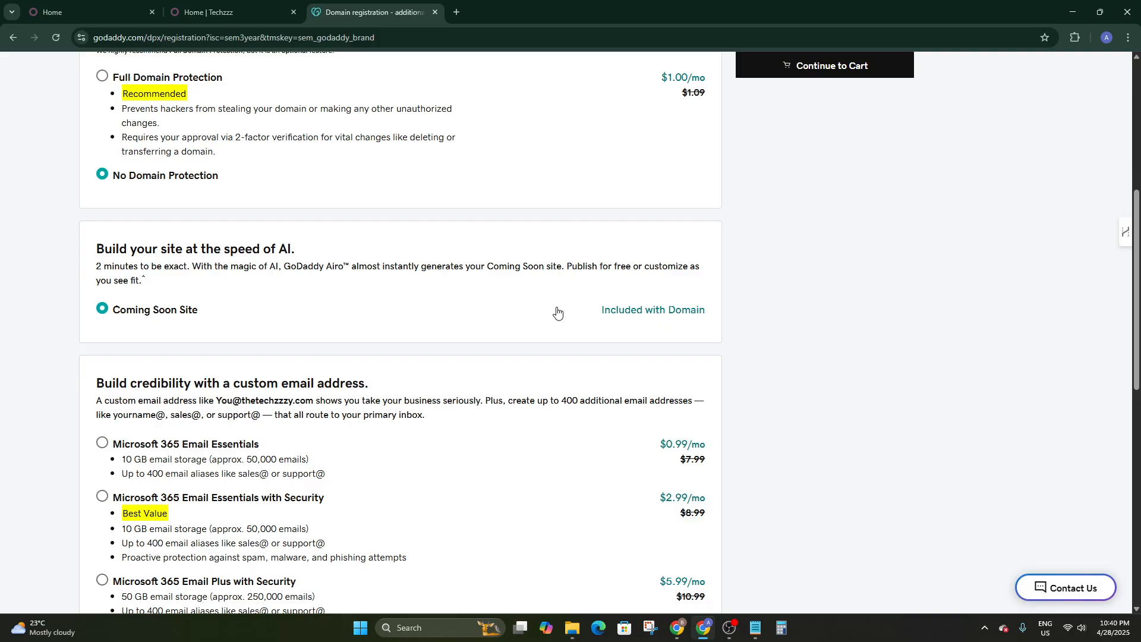
{"action": "scroll", "coordinate": [125, 231], "scroll_direction": "down", "scroll_amount": 2}
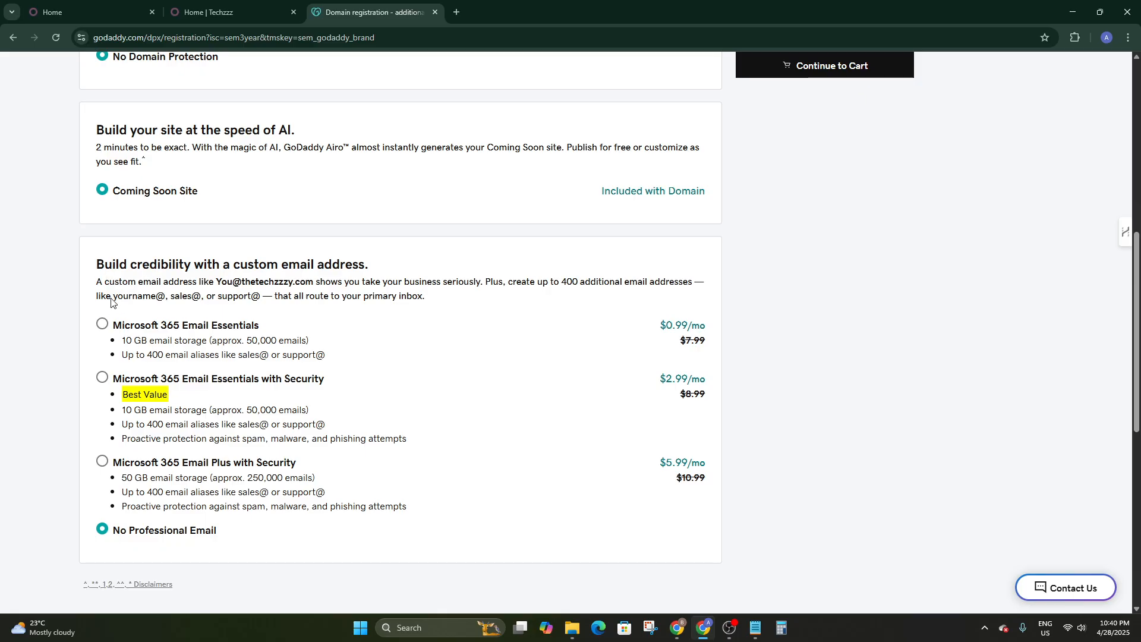
{"action": "scroll", "coordinate": [83, 268], "scroll_direction": "down", "scroll_amount": 1}
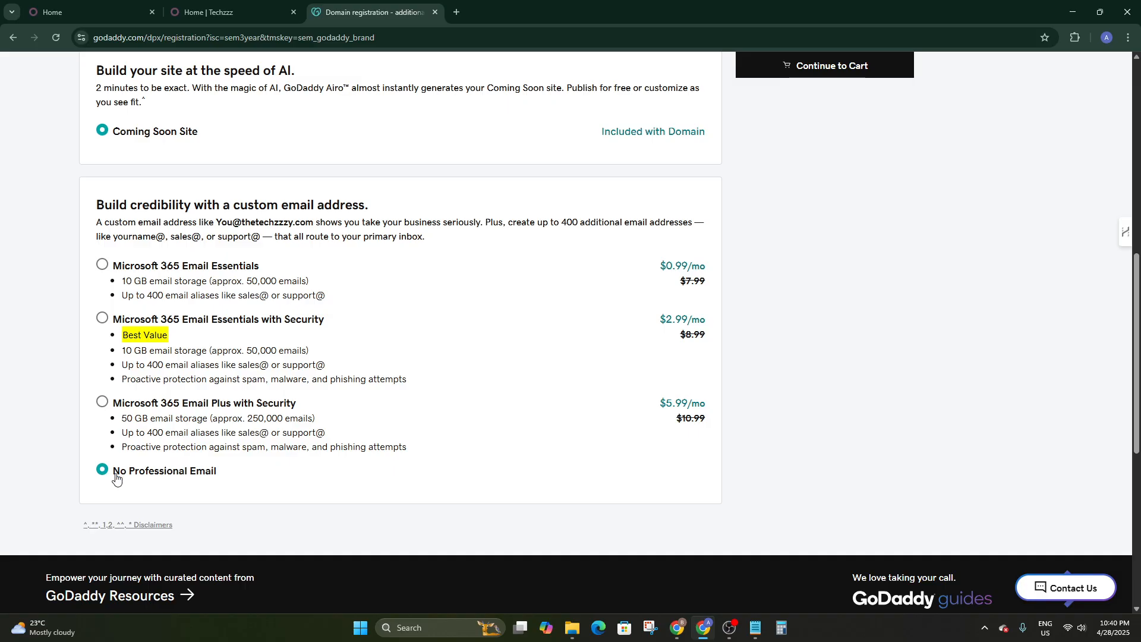
{"action": "scroll", "coordinate": [927, 476], "scroll_direction": "down", "scroll_amount": 4}
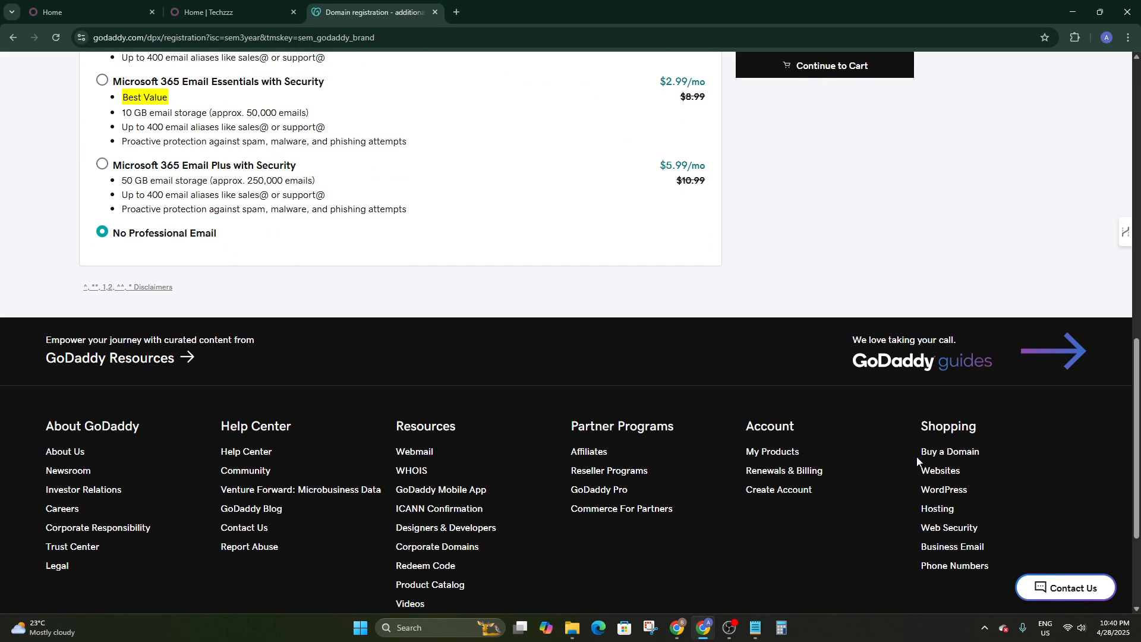
{"action": "scroll", "coordinate": [916, 455], "scroll_direction": "up", "scroll_amount": 6}
{"action": "scroll", "coordinate": [844, 71], "scroll_direction": "up", "scroll_amount": 1}
{"action": "left_click", "coordinate": [830, 70]}
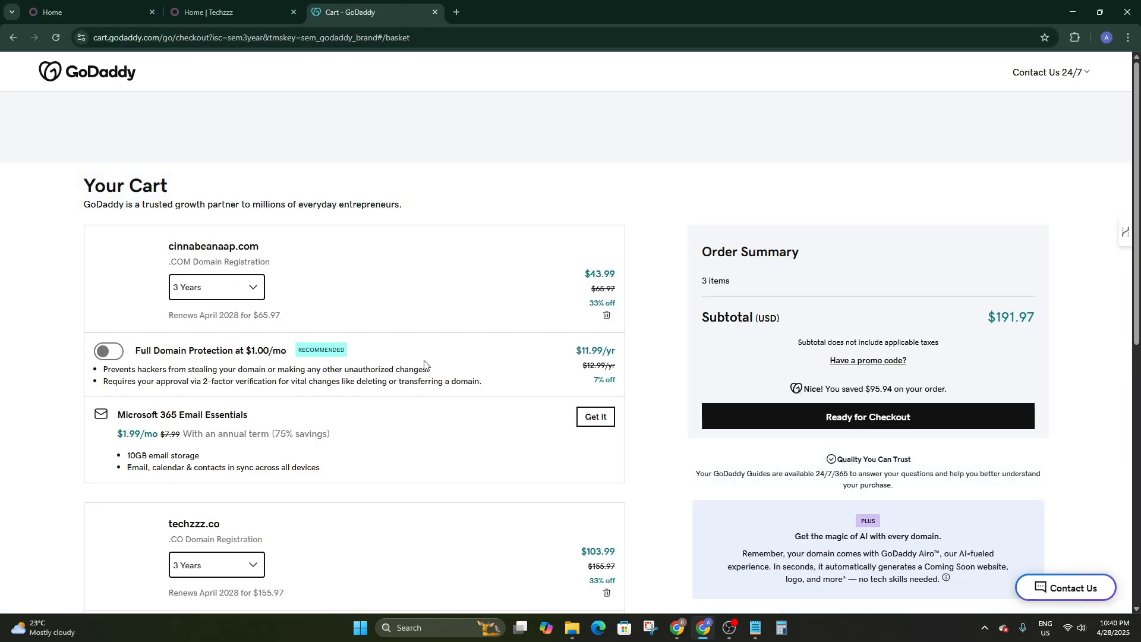
Review the domains in the cart and remove cinnabeanaap.com.
{"action": "scroll", "coordinate": [581, 351], "scroll_direction": "down", "scroll_amount": 2}
{"action": "scroll", "coordinate": [582, 351], "scroll_direction": "up", "scroll_amount": 1}
{"action": "scroll", "coordinate": [386, 352], "scroll_direction": "down", "scroll_amount": 2}
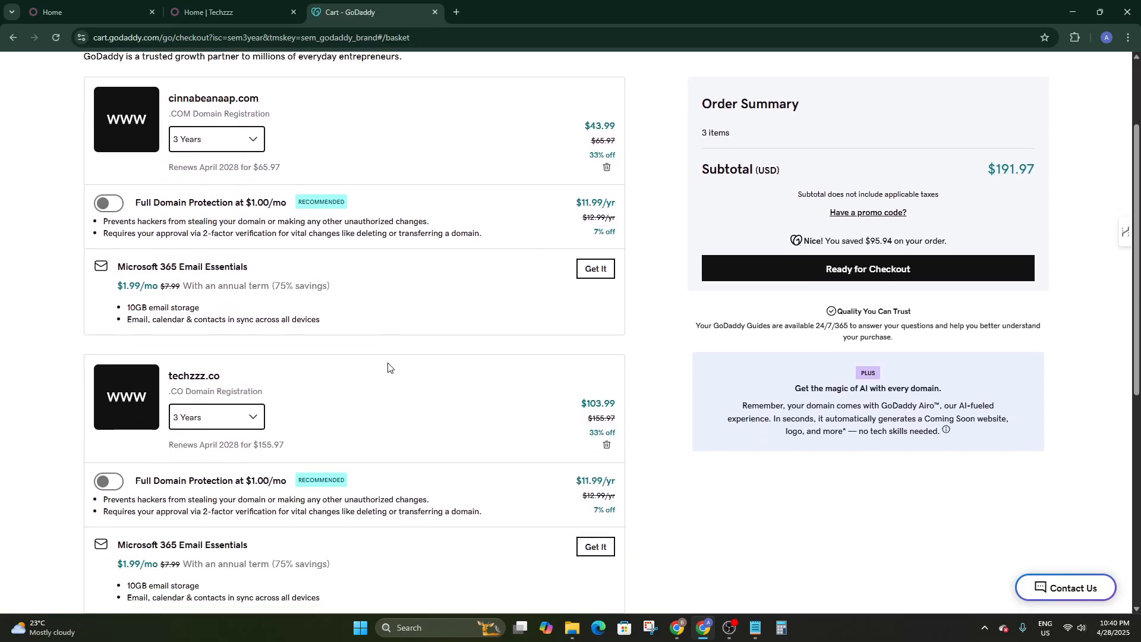
{"action": "scroll", "coordinate": [168, 280], "scroll_direction": "down", "scroll_amount": 1}
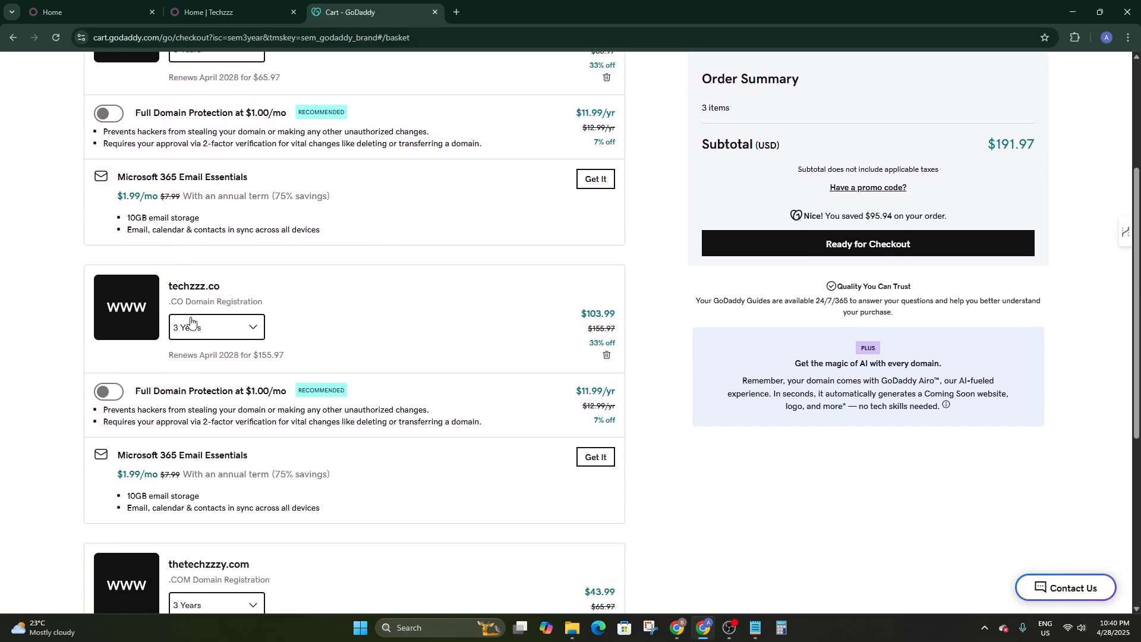
{"action": "scroll", "coordinate": [208, 315], "scroll_direction": "up", "scroll_amount": 3}
{"action": "scroll", "coordinate": [375, 385], "scroll_direction": "down", "scroll_amount": 1}
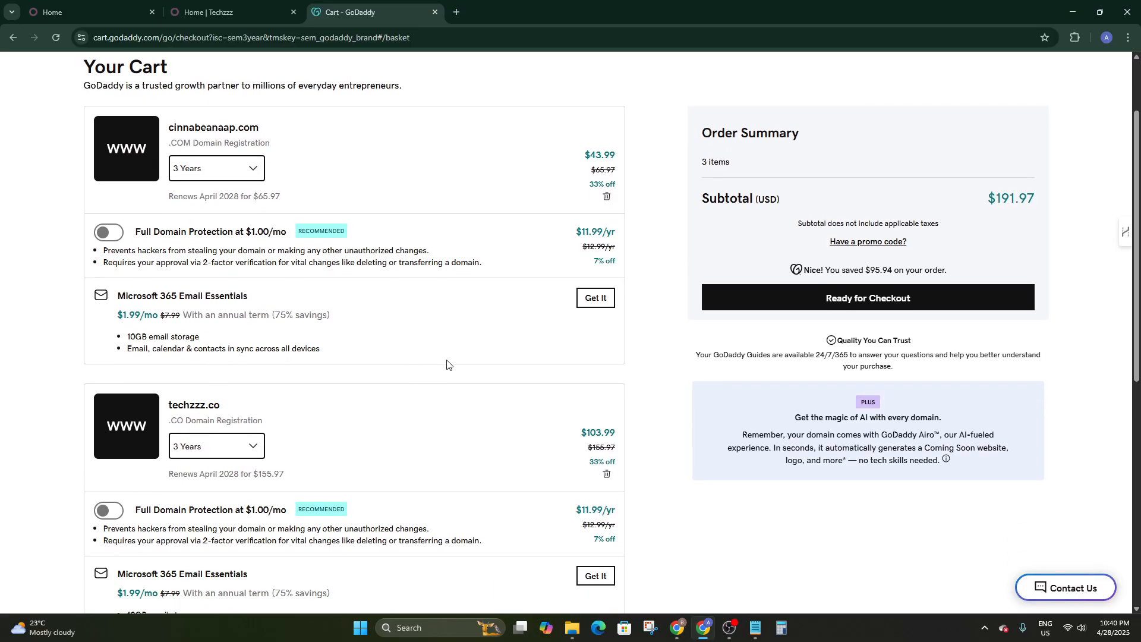
{"action": "scroll", "coordinate": [242, 246], "scroll_direction": "up", "scroll_amount": 2}
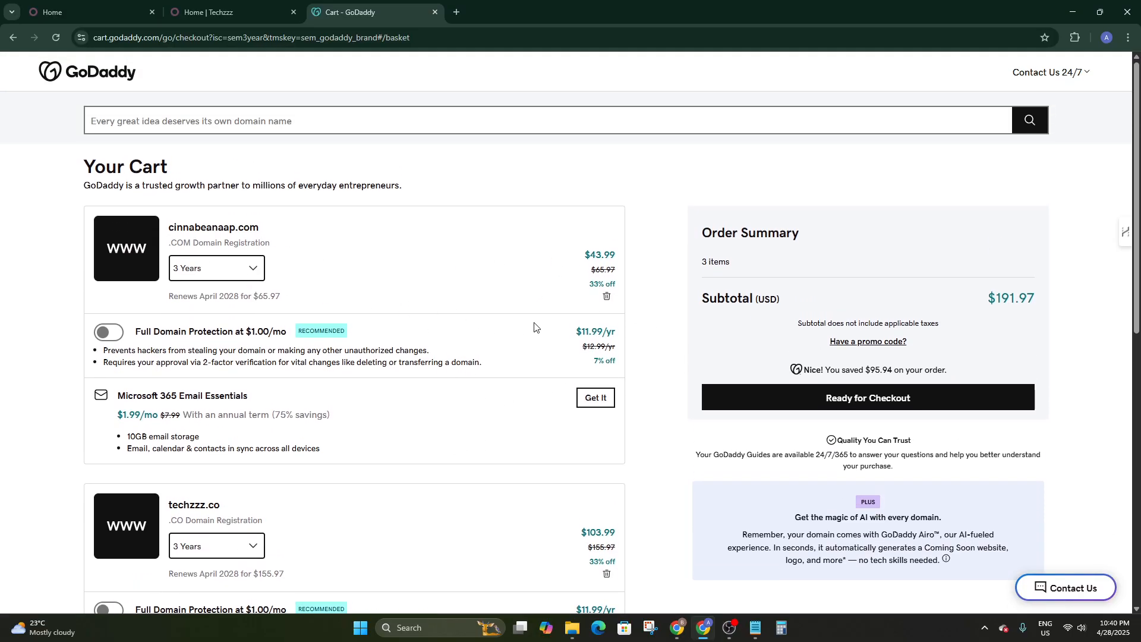
{"action": "left_click", "coordinate": [606, 299]}
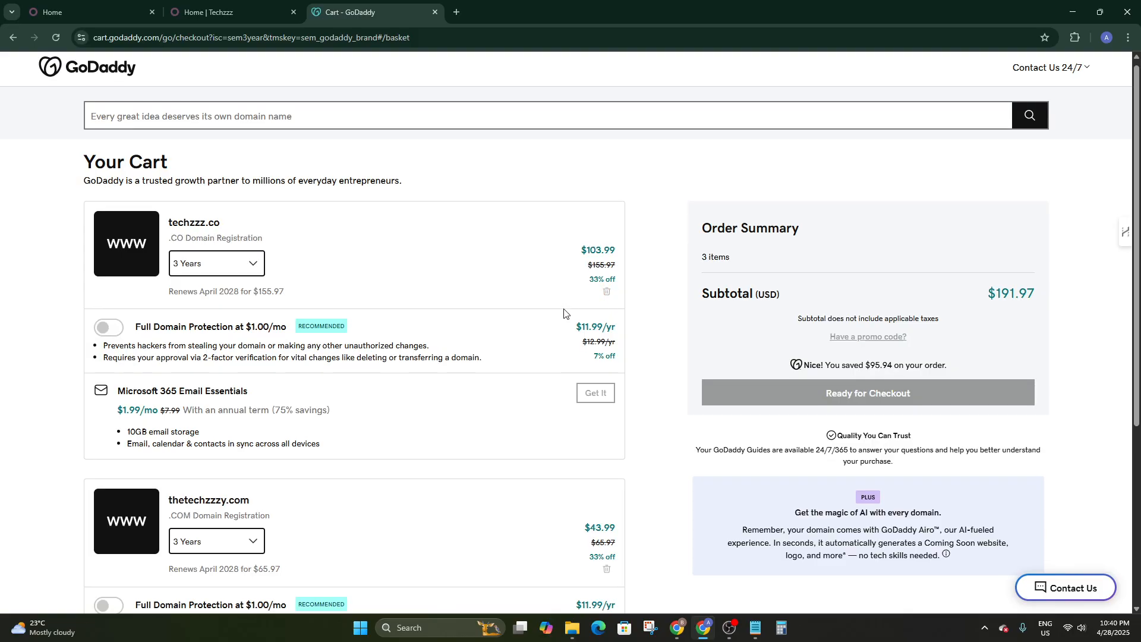
Remove thetechzzzy.com from the GoDaddy cart and proceed to checkout with techzzz.co.
{"action": "scroll", "coordinate": [565, 311], "scroll_direction": "down", "scroll_amount": 3}
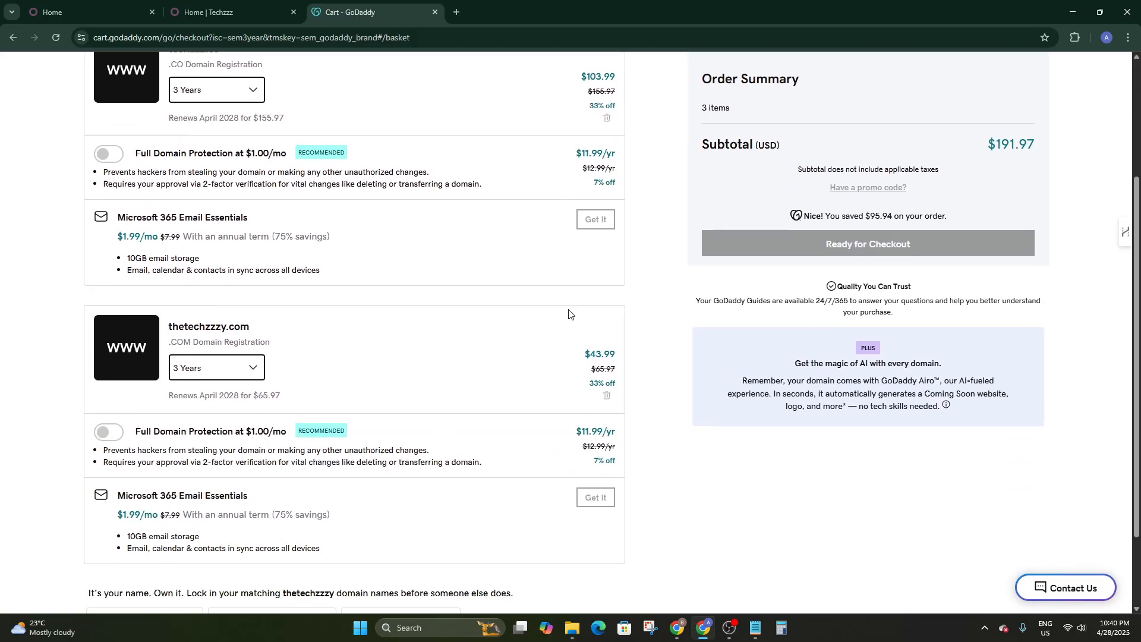
{"action": "left_click", "coordinate": [607, 395]}
{"action": "scroll", "coordinate": [392, 335], "scroll_direction": "up", "scroll_amount": 2}
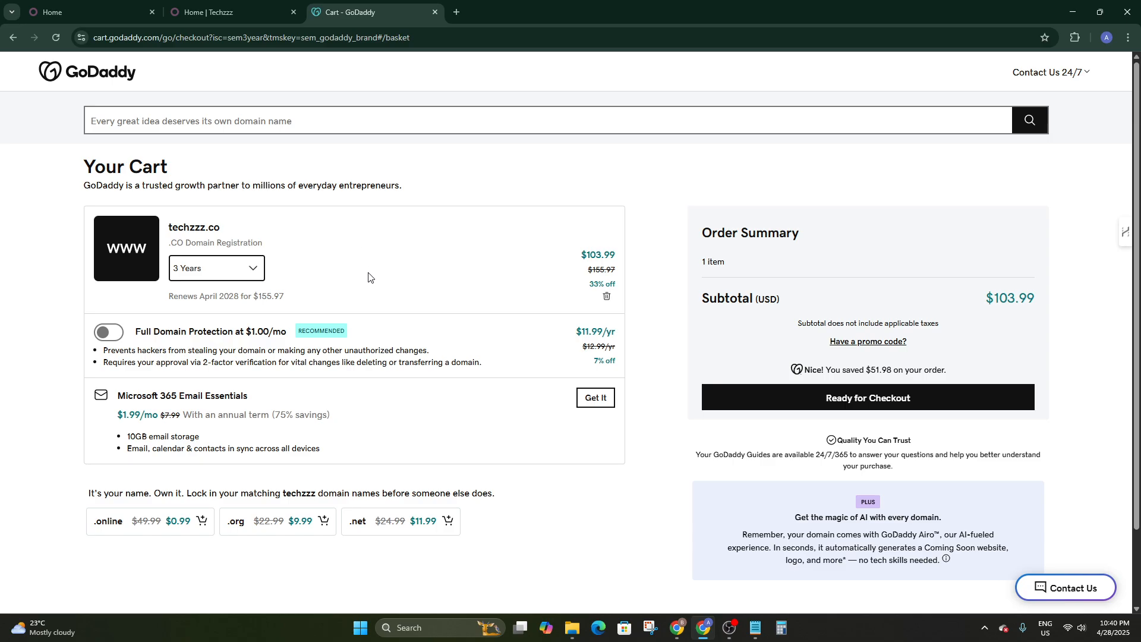
{"action": "left_click", "coordinate": [825, 398]}
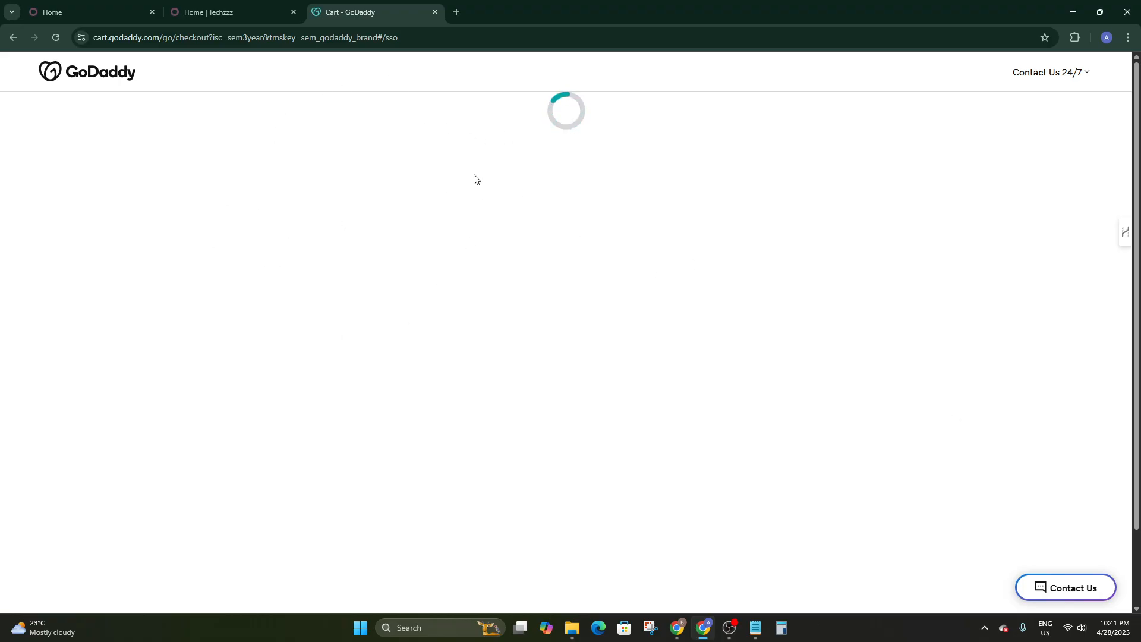
{"action": "left_click", "coordinate": [225, 12]}
{"action": "left_click", "coordinate": [360, 12]}
{"action": "left_click", "coordinate": [188, 6]}
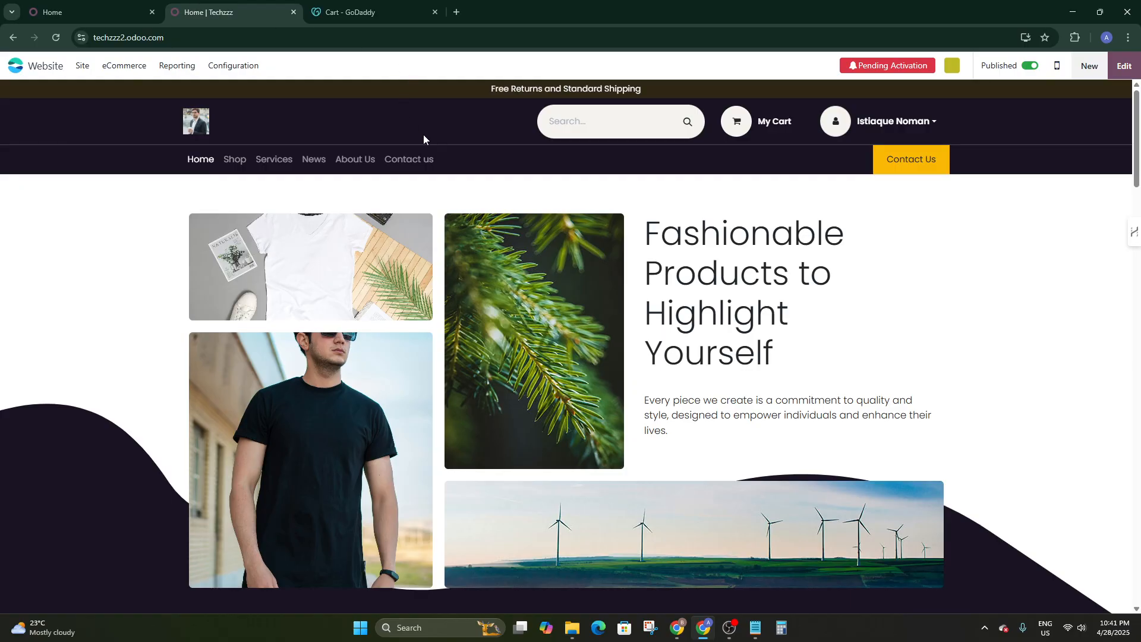
{"action": "left_click", "coordinate": [357, 10]}
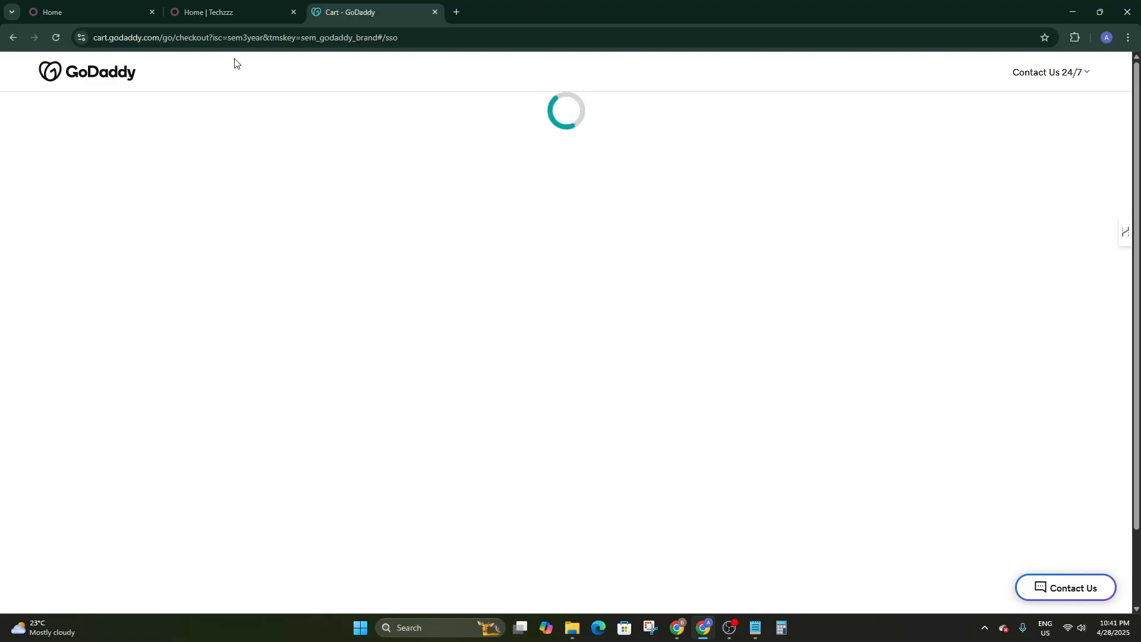
{"action": "left_click", "coordinate": [243, 4]}
{"action": "left_click", "coordinate": [346, 7]}
{"action": "left_click", "coordinate": [255, 5]}
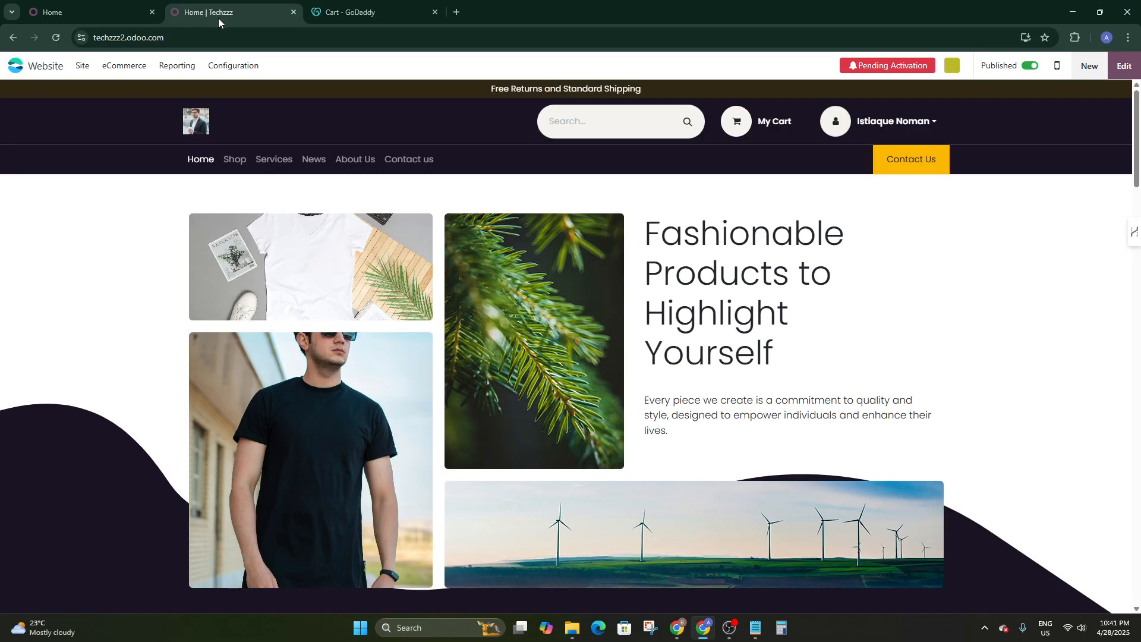
{"action": "left_click", "coordinate": [365, 12]}
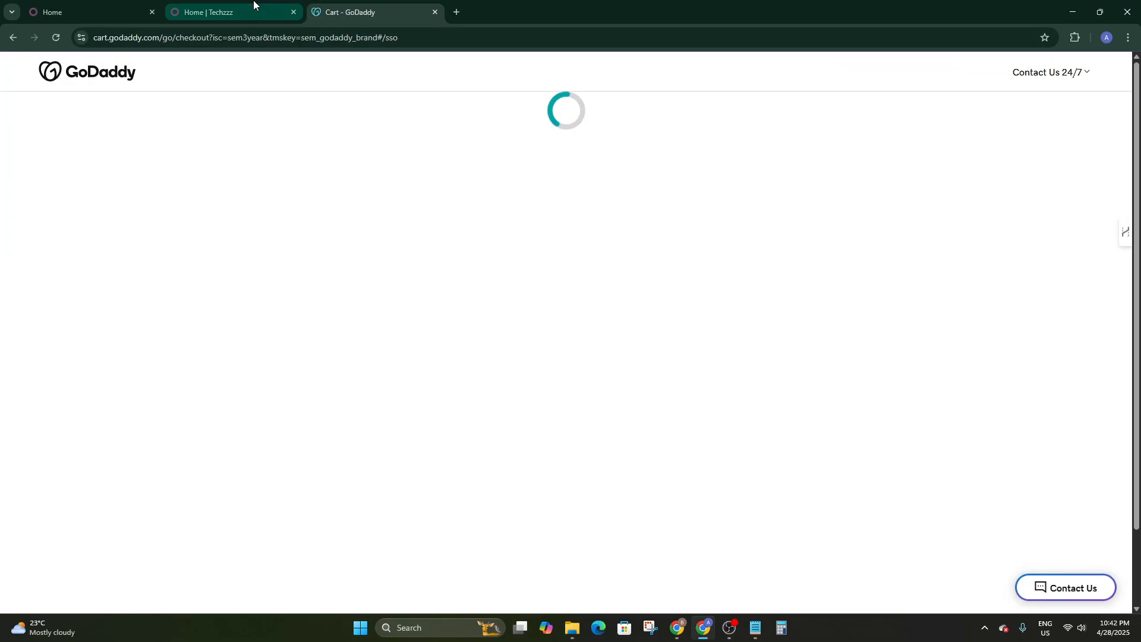
{"action": "left_click", "coordinate": [252, 5]}
{"action": "left_click", "coordinate": [364, 12]}
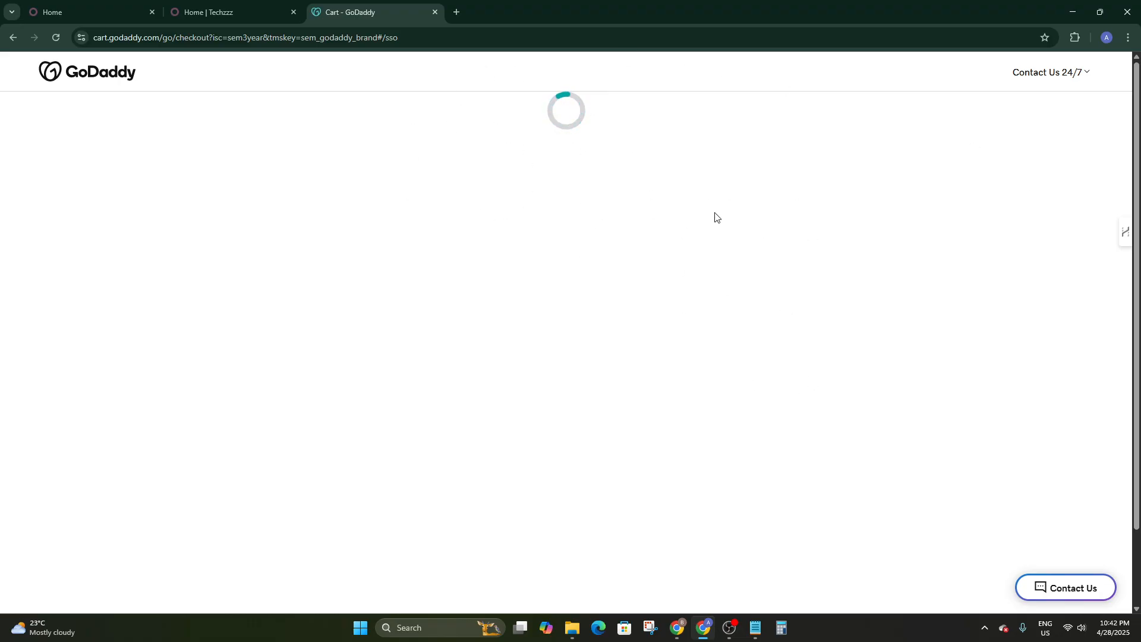
{"action": "left_click", "coordinate": [298, 4]}
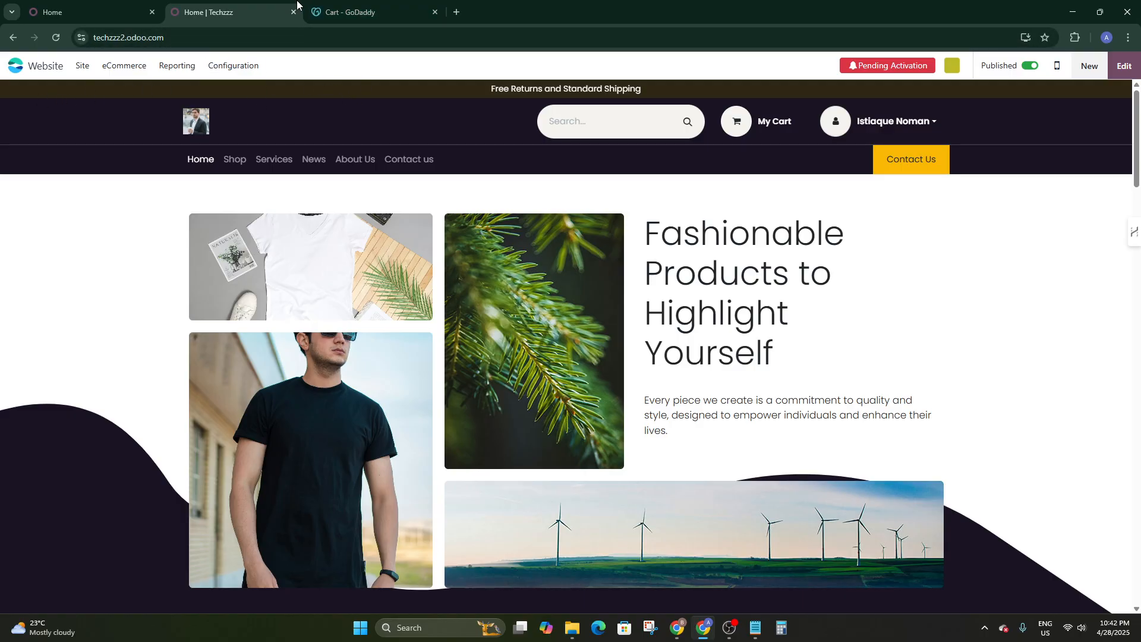
{"action": "left_click", "coordinate": [333, 9]}
{"action": "left_click", "coordinate": [248, 6]}
{"action": "left_click", "coordinate": [327, 9]}
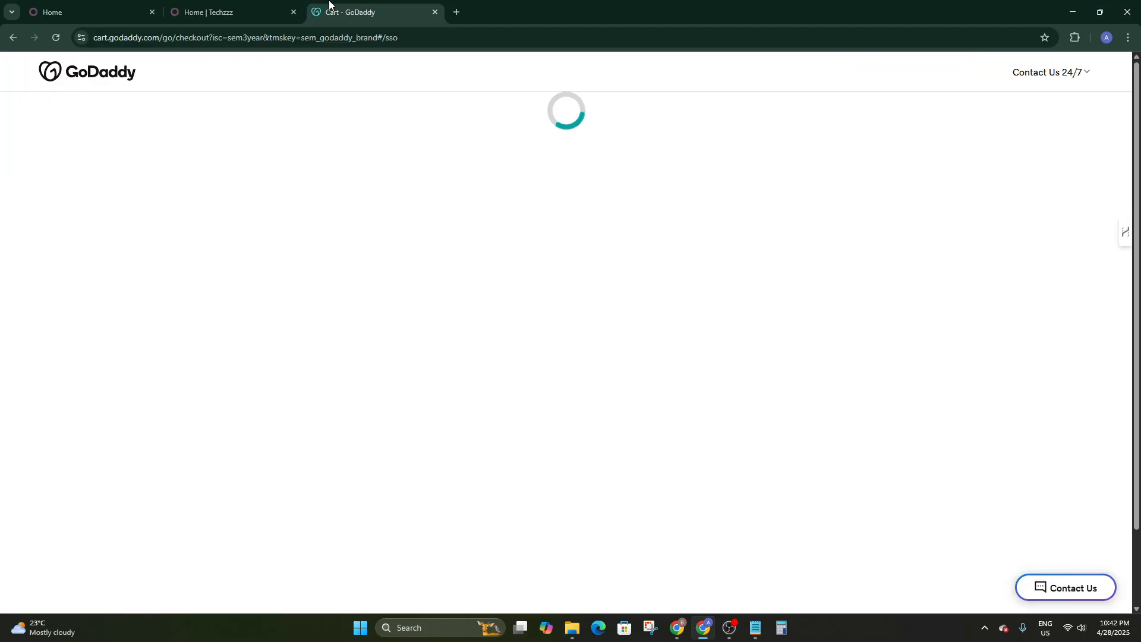
Switch to the Techzzz website in Odoo and try to open its Domain Name configuration.
{"action": "left_click", "coordinate": [252, 6]}
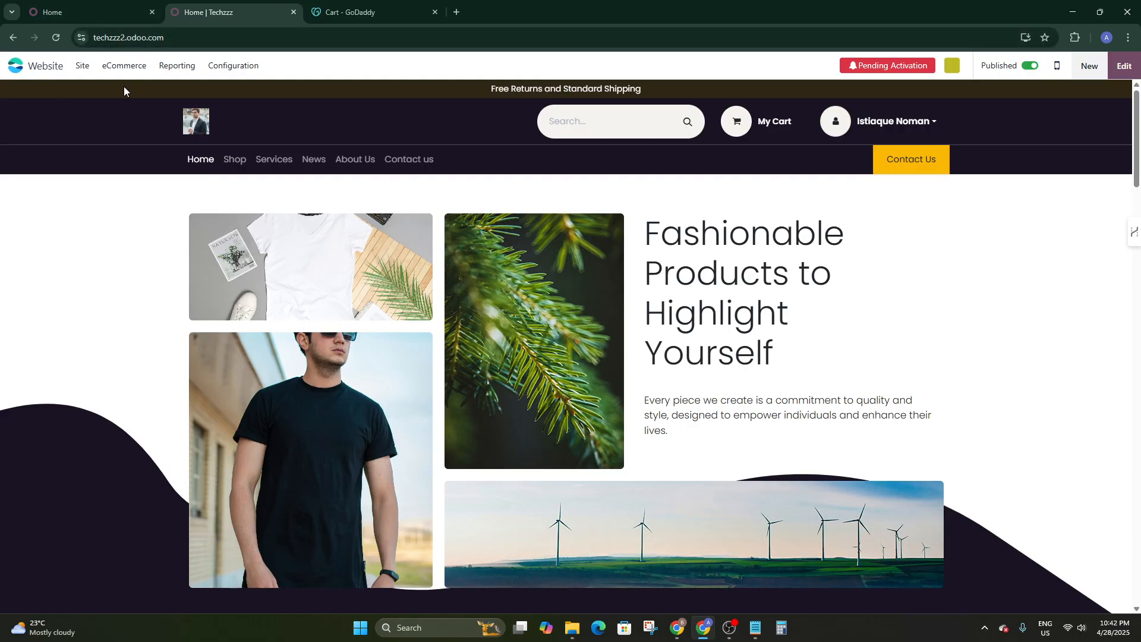
{"action": "left_click", "coordinate": [234, 69]}
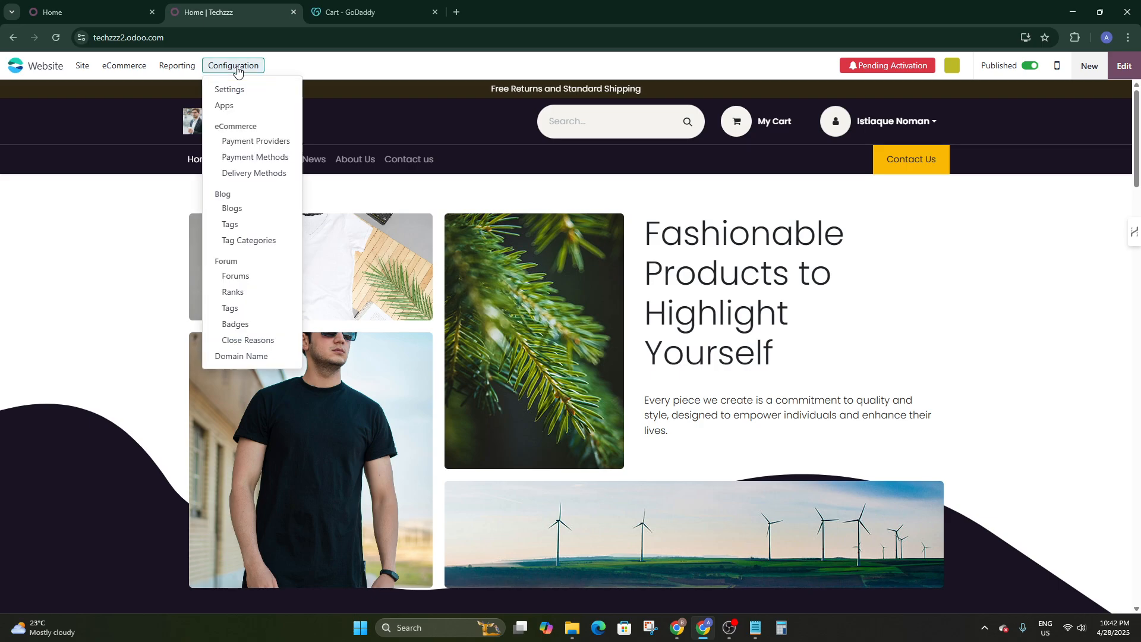
{"action": "left_click", "coordinate": [237, 357]}
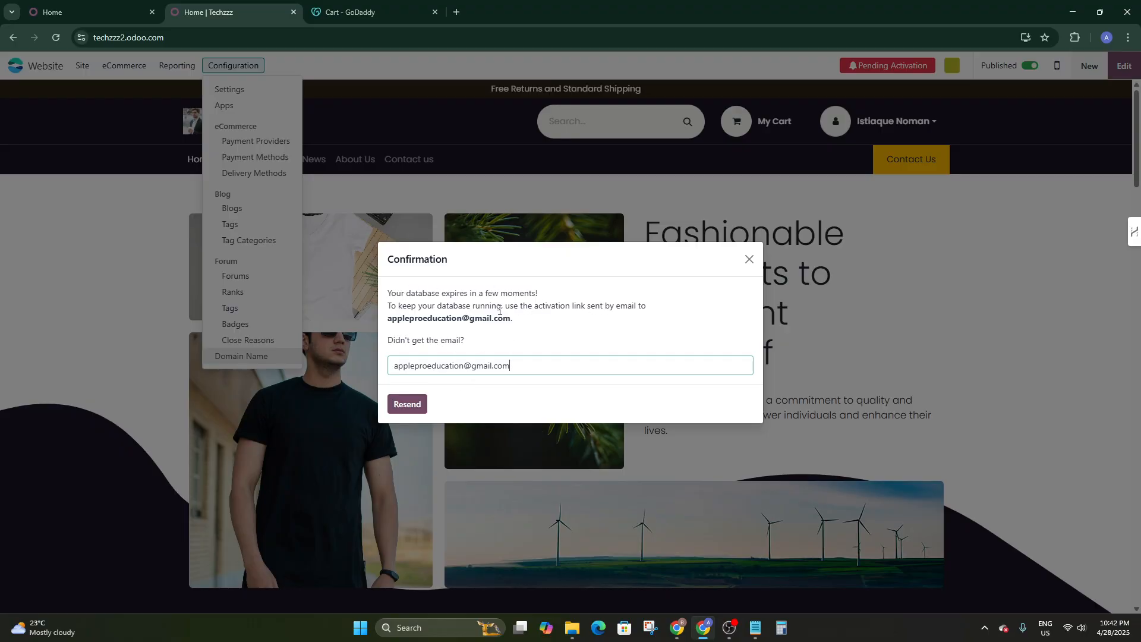
Switch to Gmail, open the Odoo Online activation email and activate the techzzz2.odoo.com database.
{"action": "left_click", "coordinate": [457, 12]}
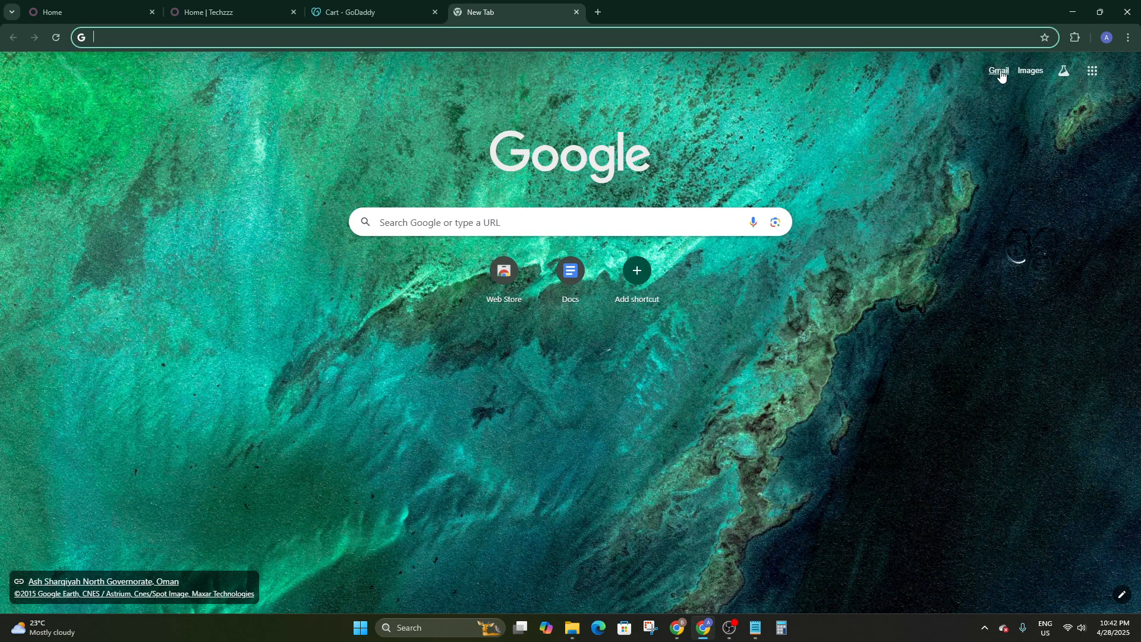
{"action": "left_click", "coordinate": [999, 71]}
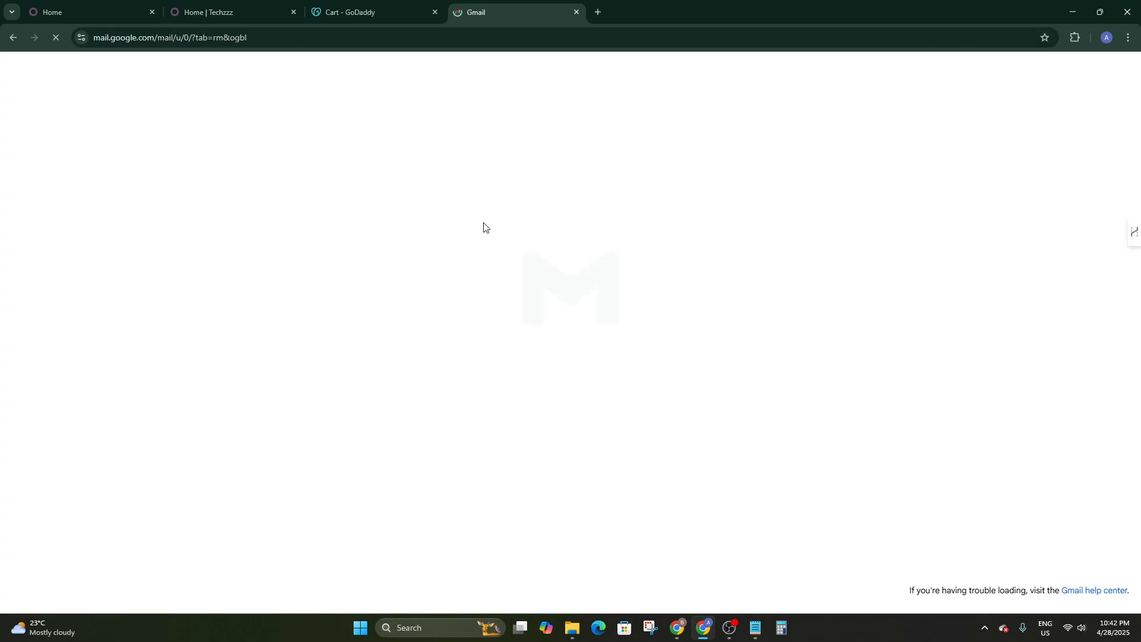
{"action": "left_click", "coordinate": [371, 166]}
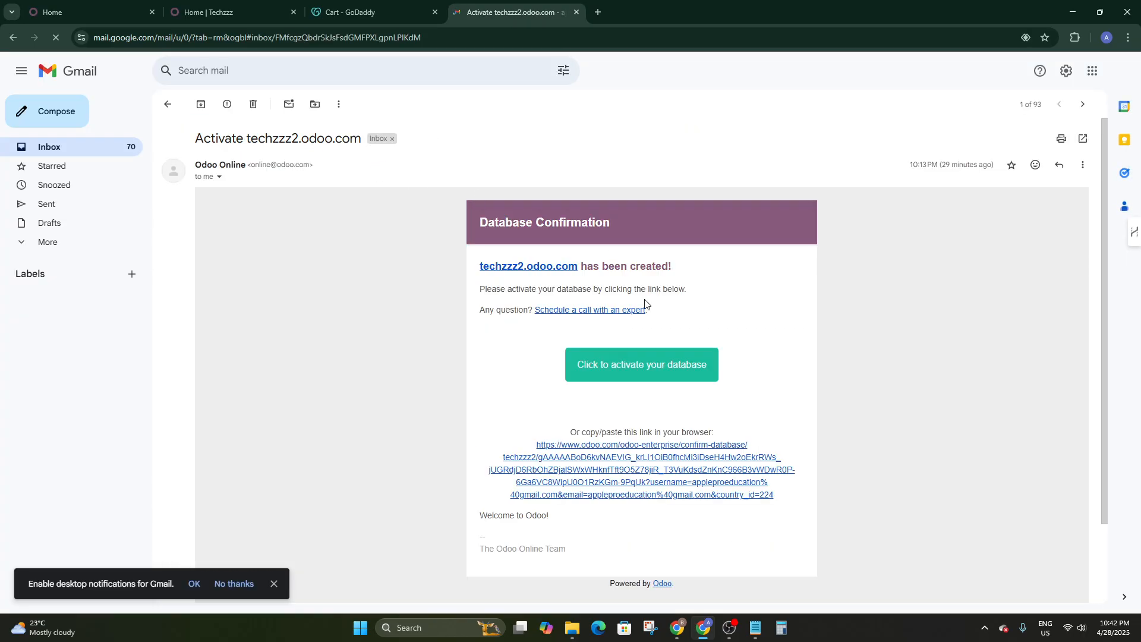
{"action": "left_click", "coordinate": [633, 366]}
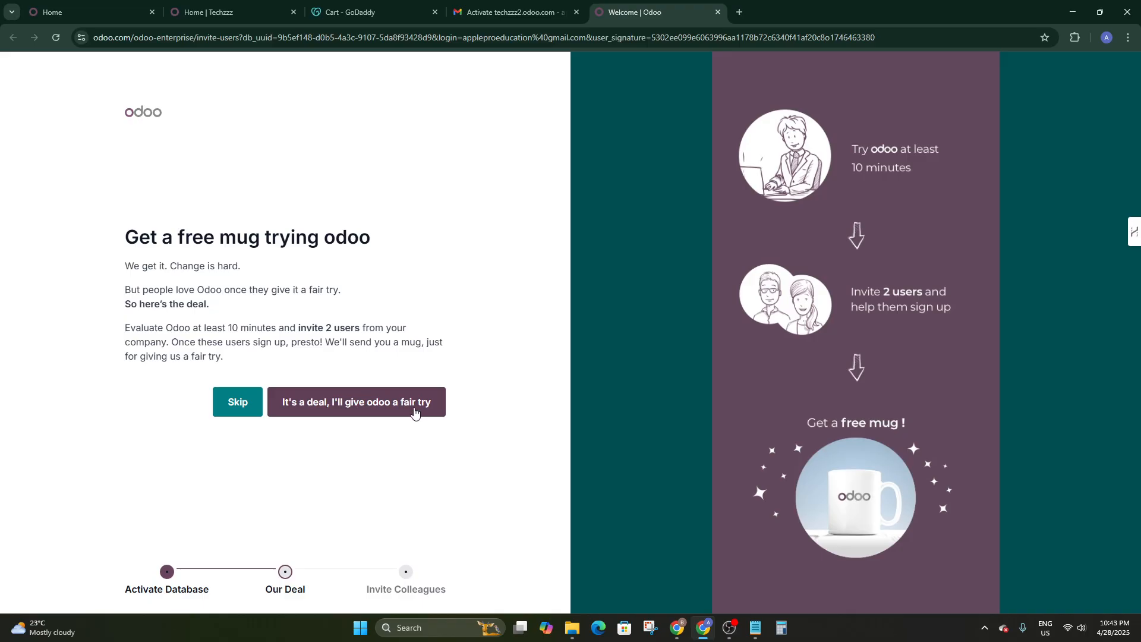
Skip the free mug offer and open the techzzz2.odoo.com website in the Odoo Website app.
{"action": "left_click", "coordinate": [247, 403]}
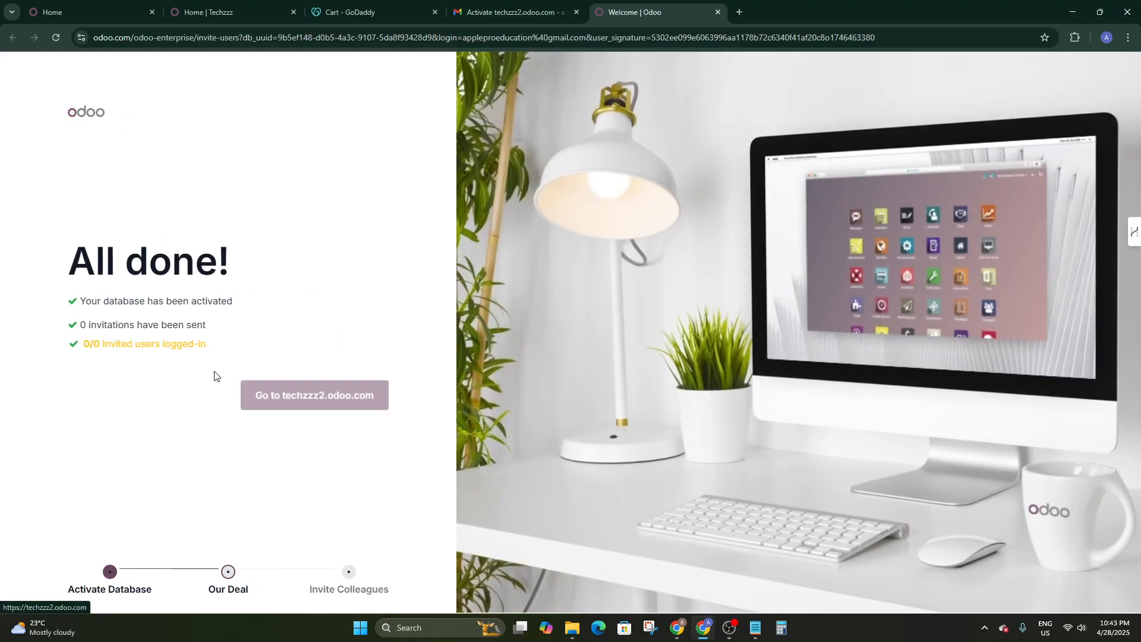
{"action": "left_click", "coordinate": [284, 400]}
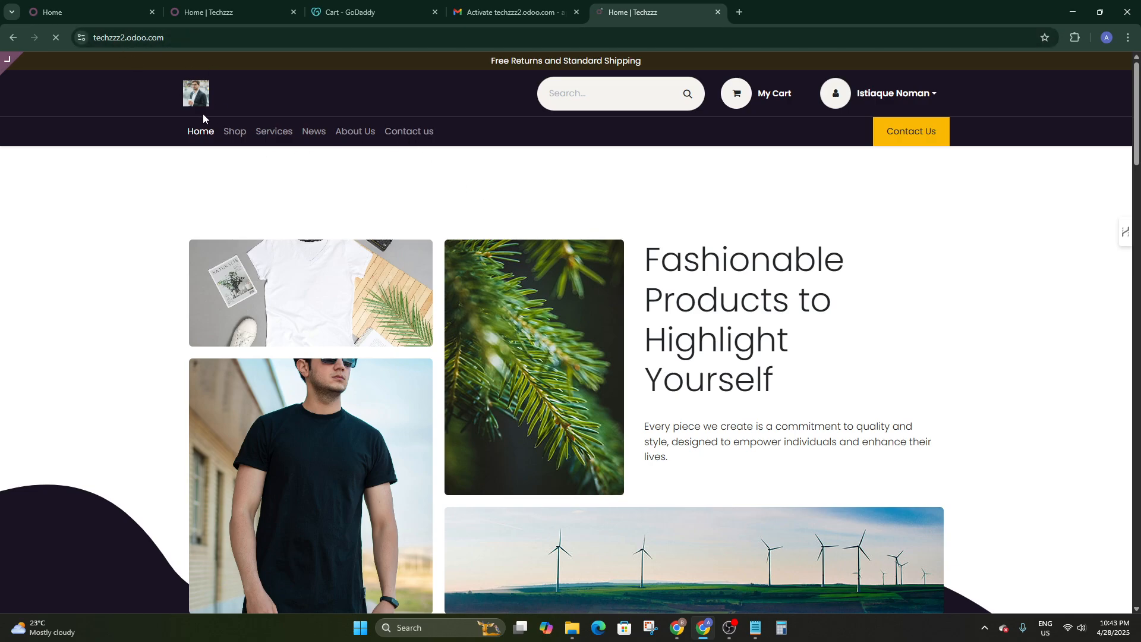
{"action": "left_click", "coordinate": [41, 70]}
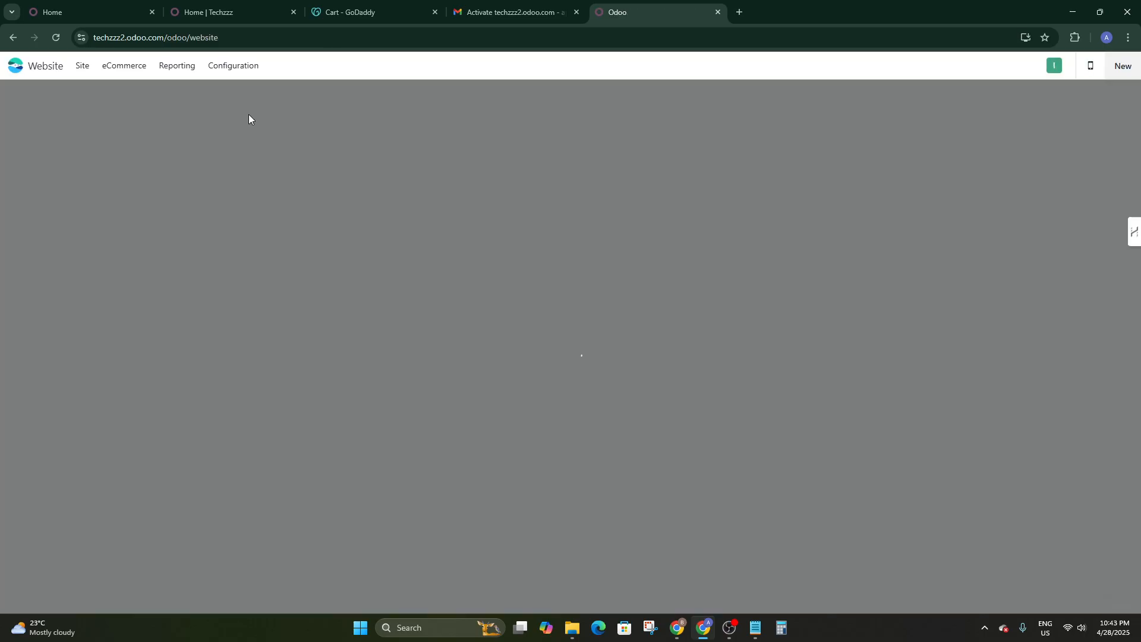
Open the website's Domain Name configuration, confirm that the website is ready, and choose to use your own domain.
{"action": "left_click", "coordinate": [235, 67]}
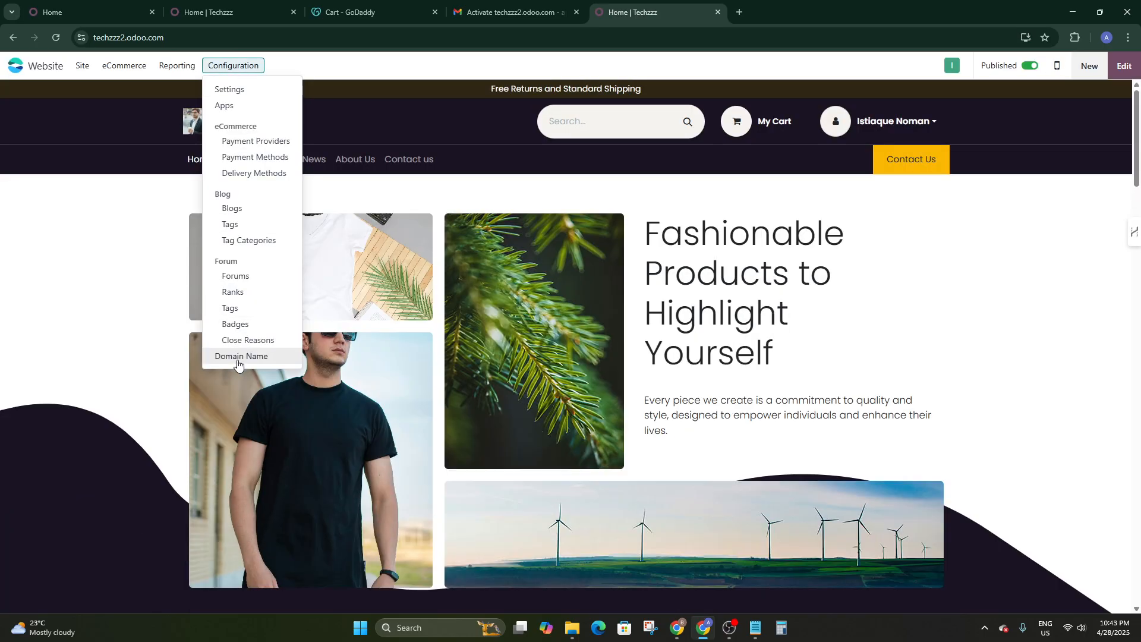
{"action": "left_click", "coordinate": [245, 355]}
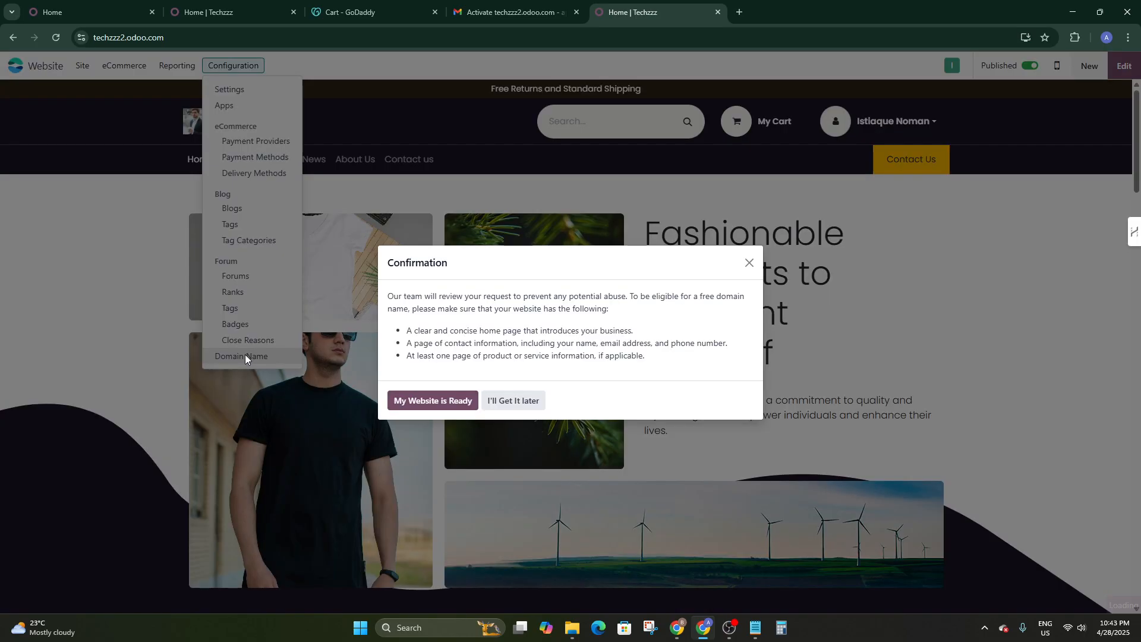
{"action": "left_click", "coordinate": [452, 404]}
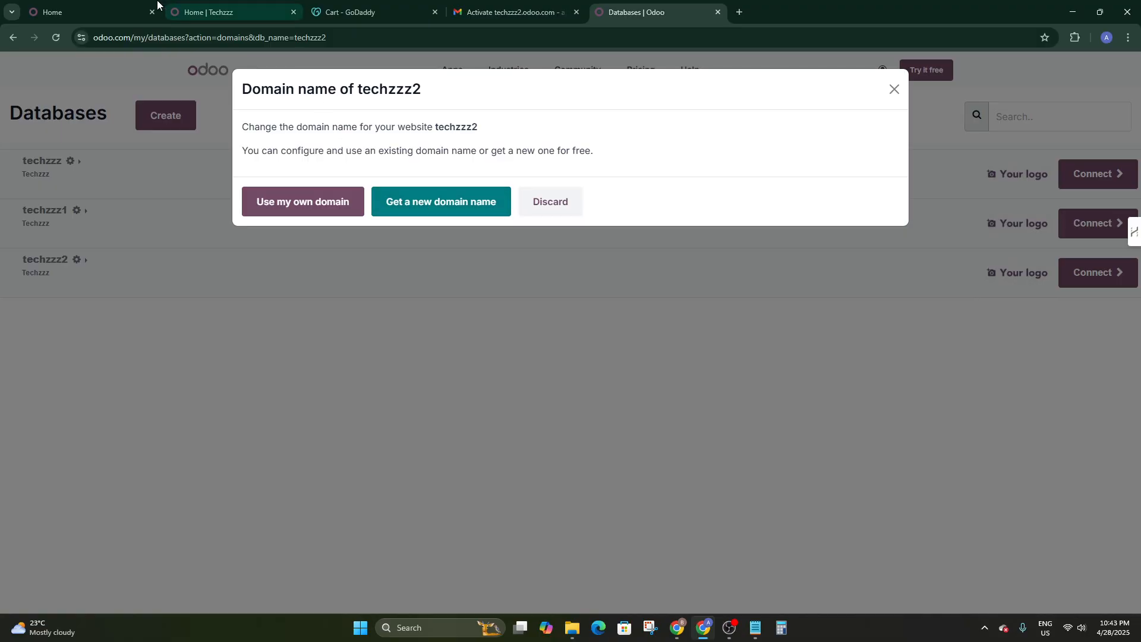
{"action": "left_click", "coordinate": [302, 211]}
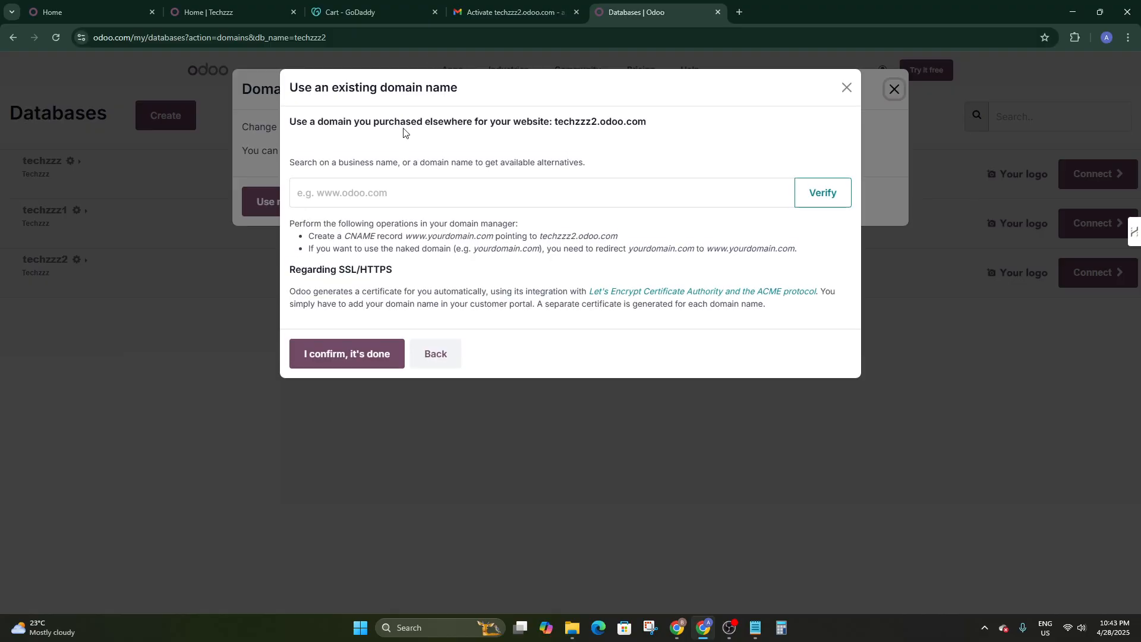
{"action": "left_click", "coordinate": [351, 13]}
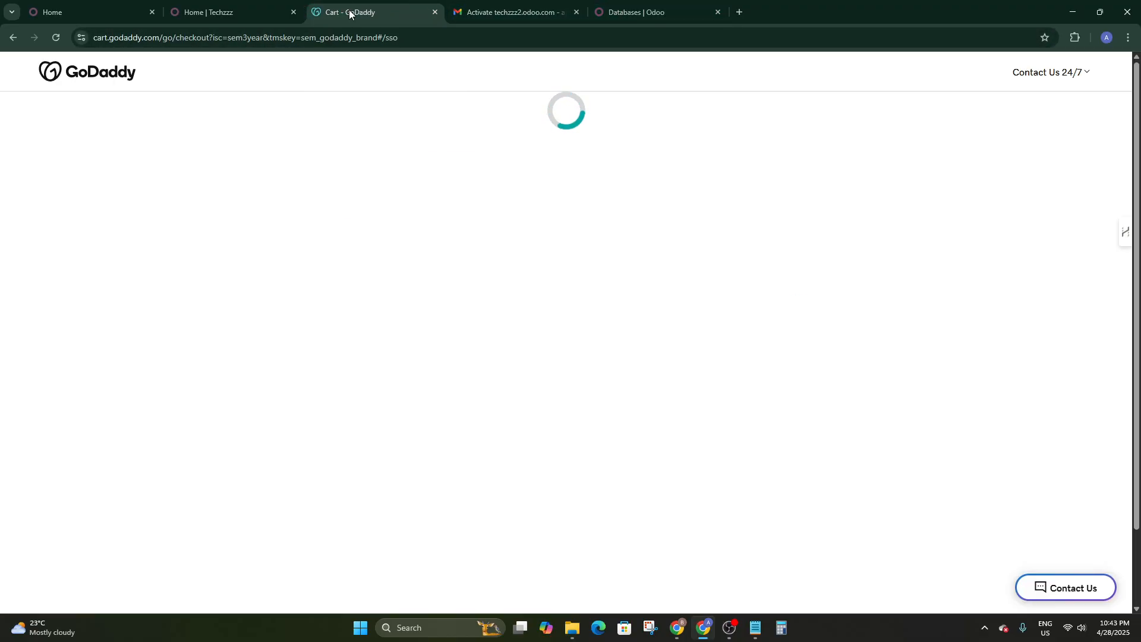
{"action": "left_click", "coordinate": [671, 11]}
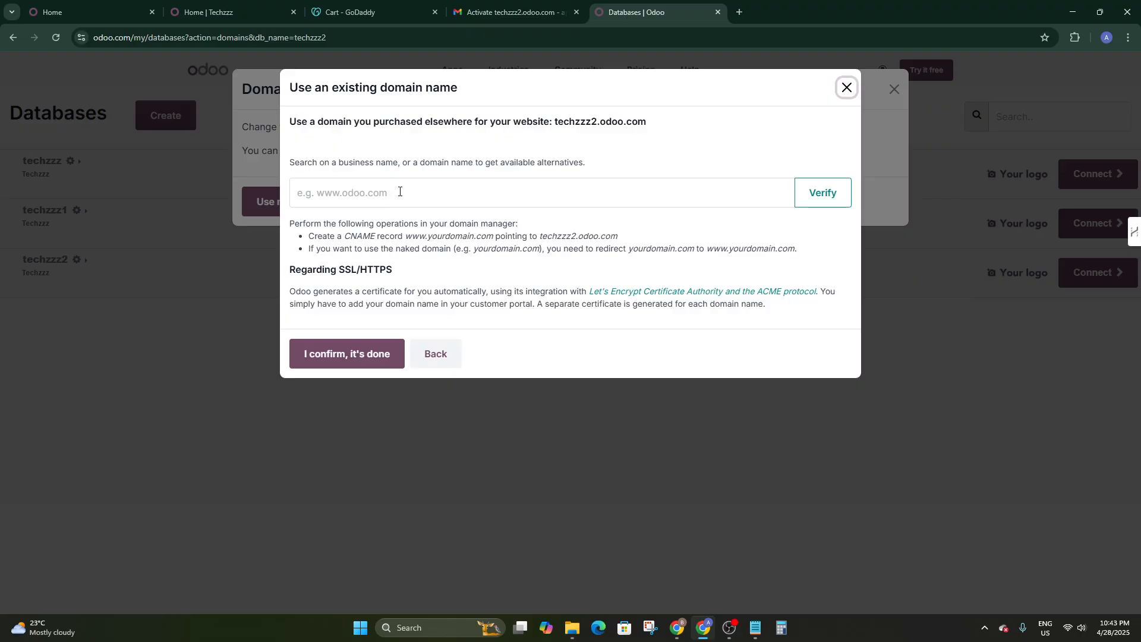
{"action": "left_click", "coordinate": [346, 187]}
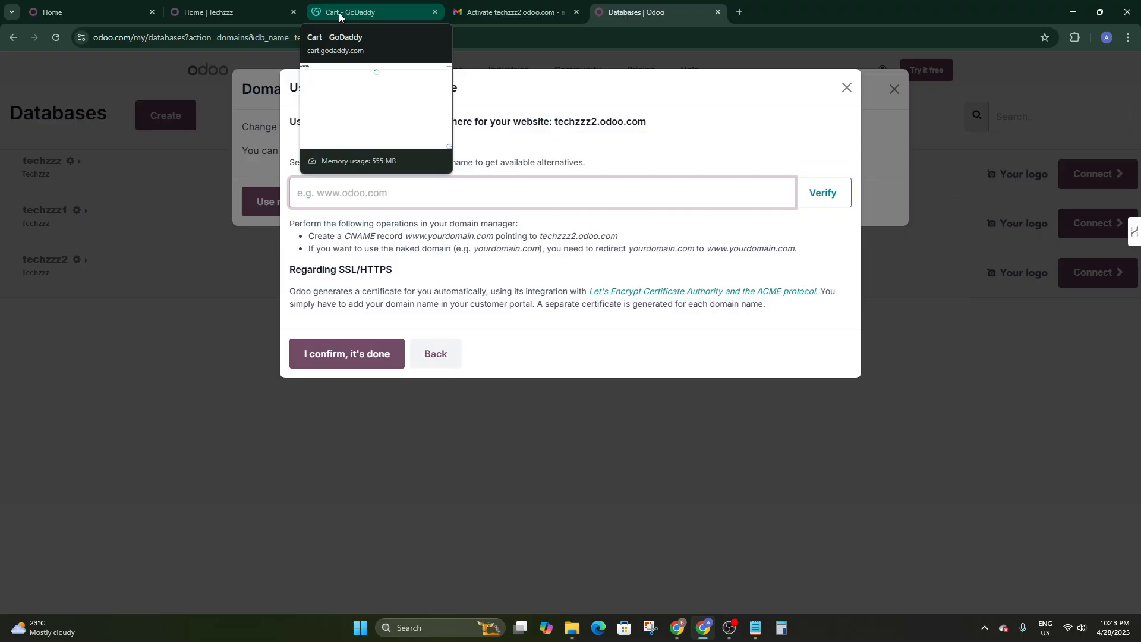
{"action": "left_click", "coordinate": [365, 12]}
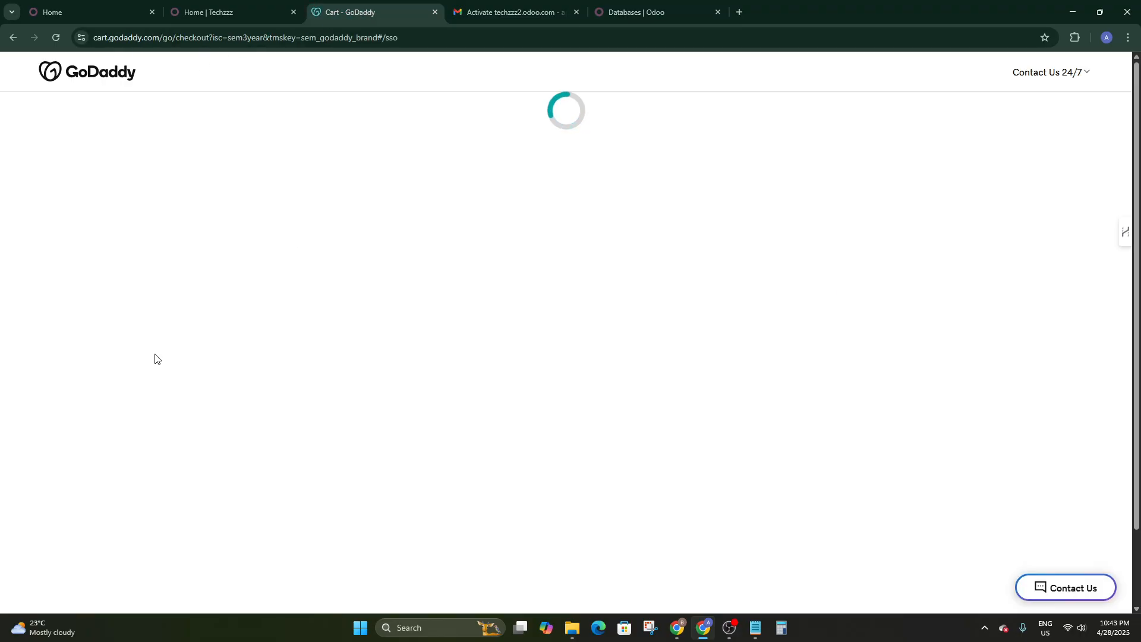
{"action": "left_click", "coordinate": [472, 12]}
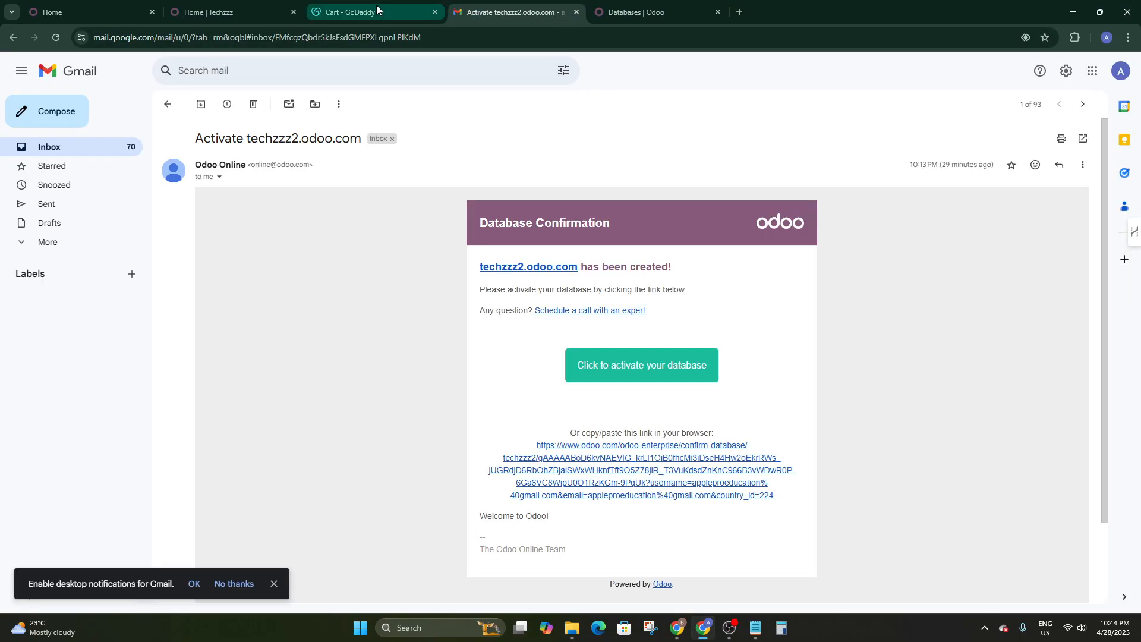
{"action": "left_click", "coordinate": [635, 12]}
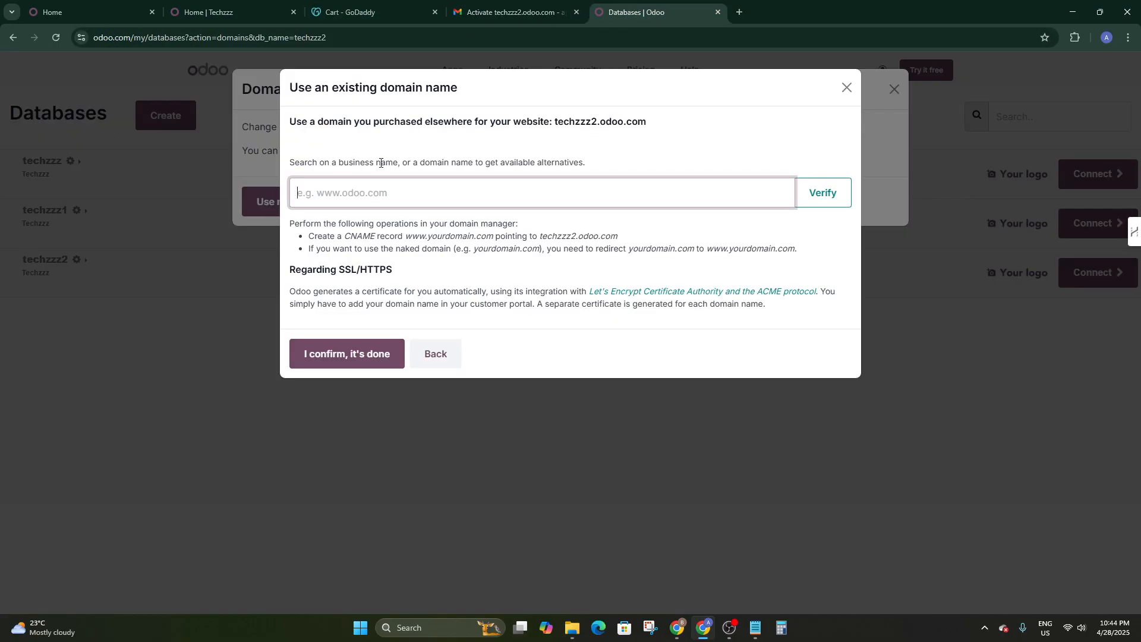
Examine the instructions for a CNAME record pointing to techzzz2.odoo.com and compare that target with the Techzzz website's address.
{"action": "left_click_drag", "start_coordinate": [291, 225], "coordinate": [531, 230]}
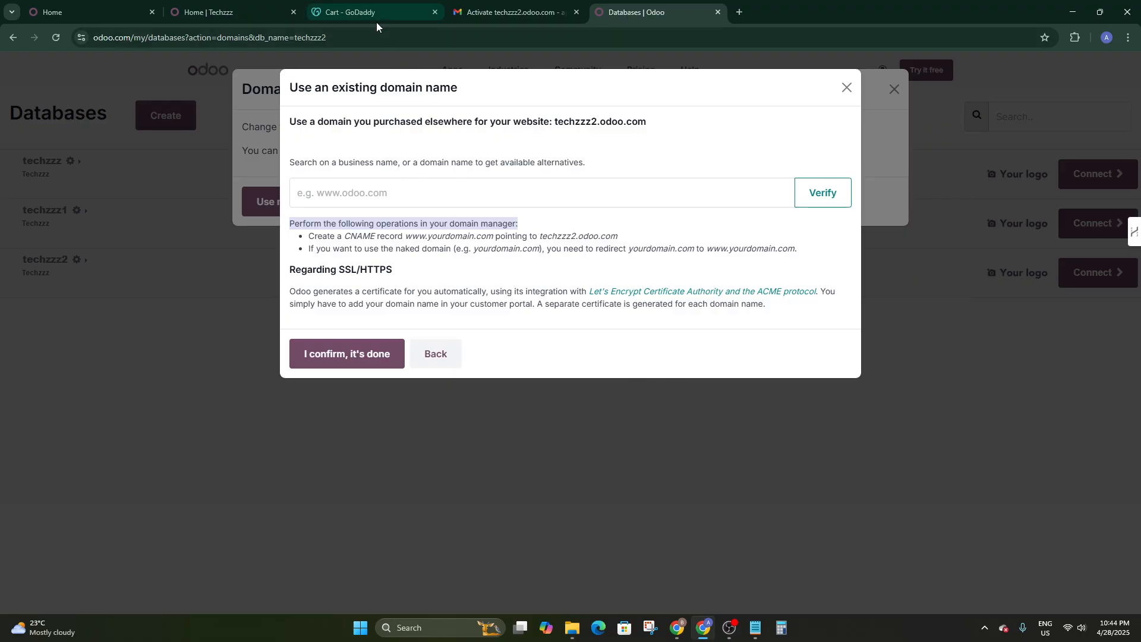
{"action": "left_click_drag", "start_coordinate": [307, 238], "coordinate": [489, 237]}
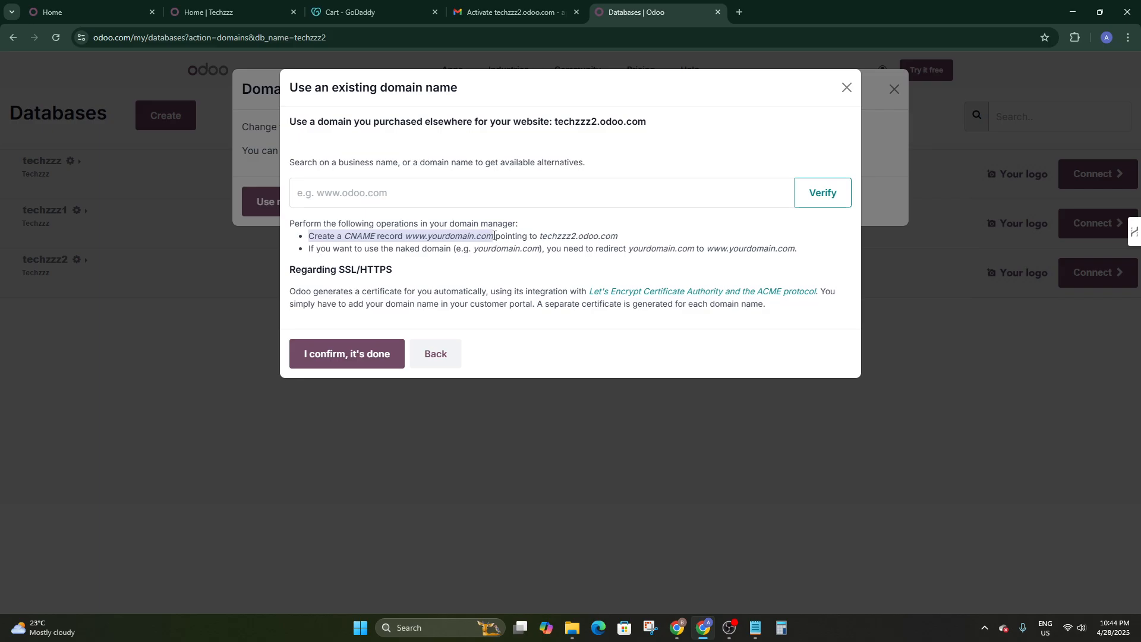
{"action": "left_click_drag", "start_coordinate": [494, 236], "coordinate": [623, 238]}
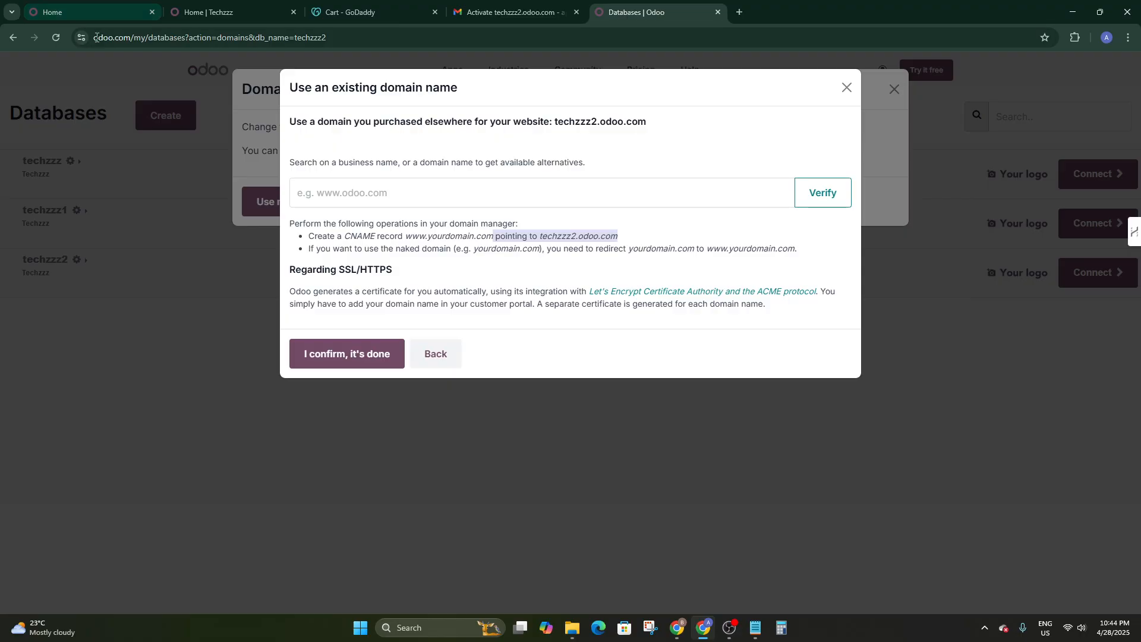
{"action": "left_click", "coordinate": [171, 12]}
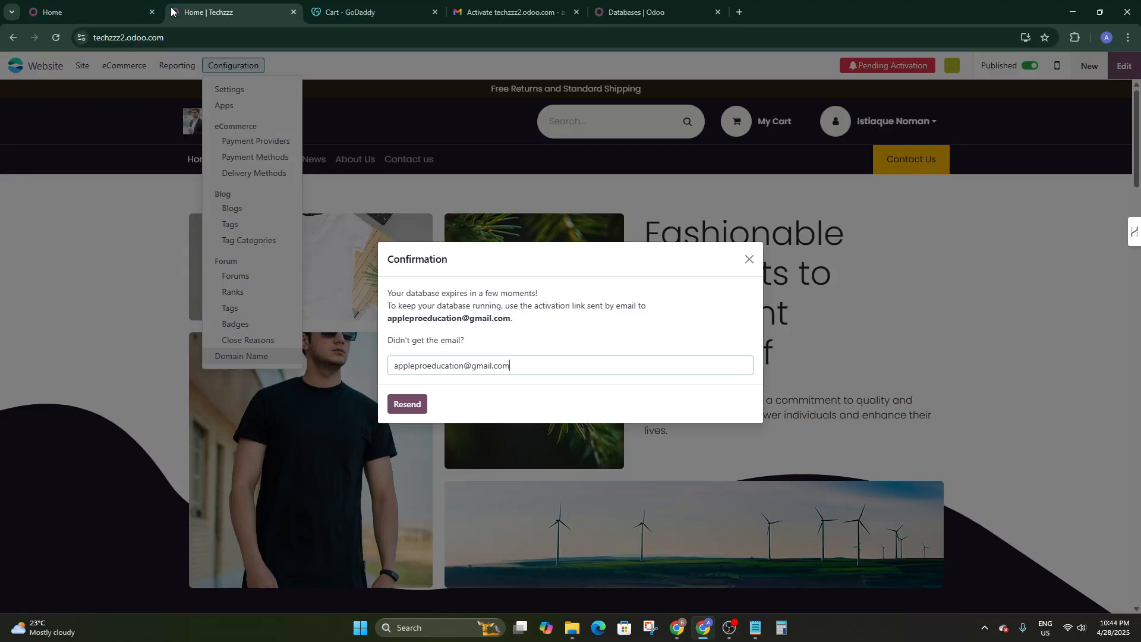
{"action": "left_click", "coordinate": [84, 43]}
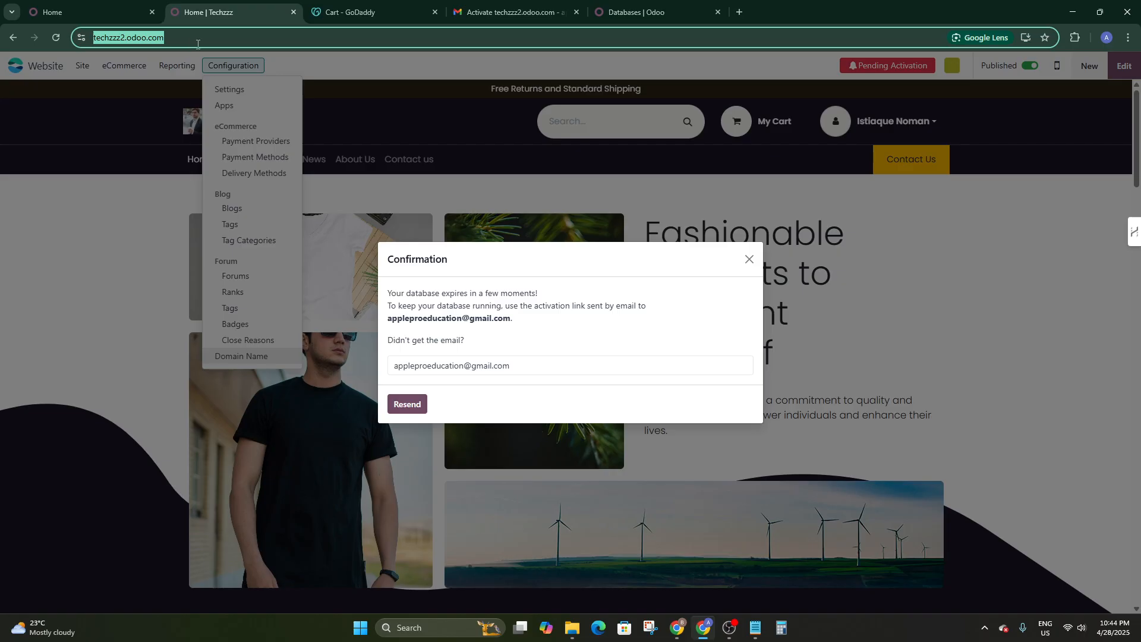
Check the website address against the CNAME target techzzz2.odoo.com and read the instruction for redirecting the naked domain.
{"action": "left_click_drag", "start_coordinate": [195, 42], "coordinate": [94, 45]}
{"action": "left_click", "coordinate": [627, 6]}
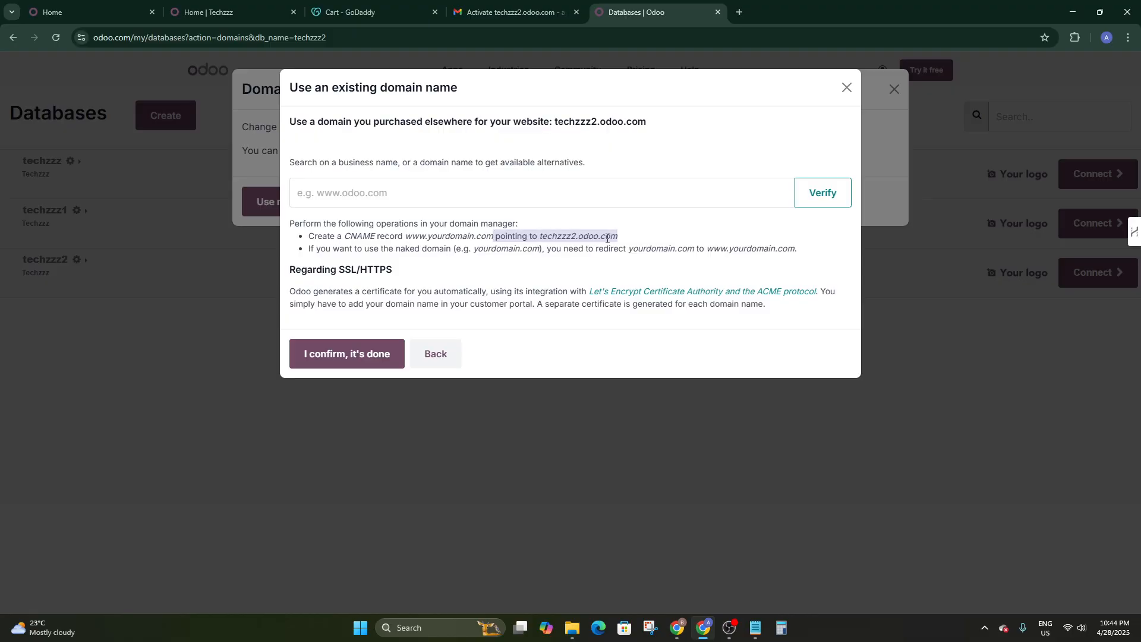
{"action": "left_click", "coordinate": [326, 245]}
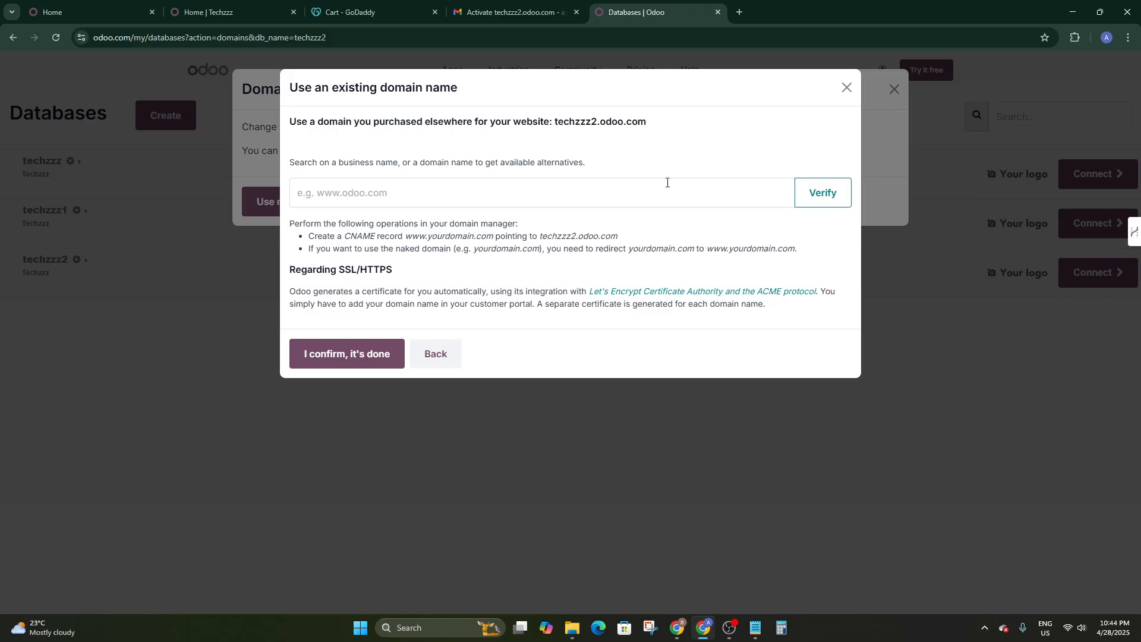
Review the Techzzz website and the GoDaddy checkout page, ending back at the existing domain name instructions.
{"action": "left_click", "coordinate": [231, 9]}
{"action": "left_click", "coordinate": [369, 5]}
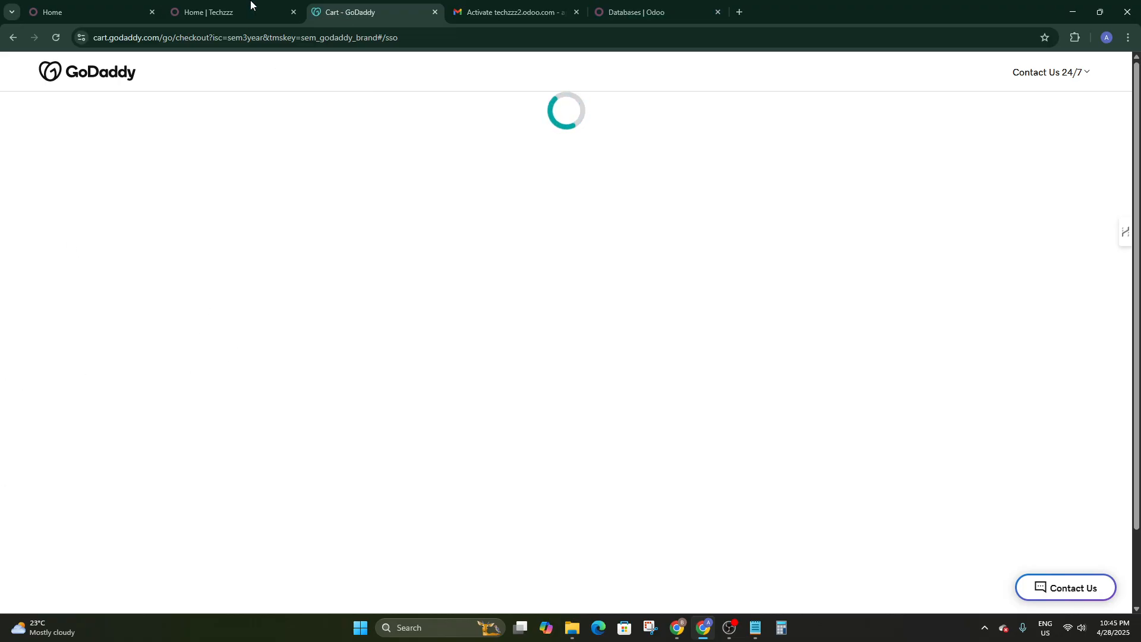
{"action": "left_click", "coordinate": [476, 8]}
{"action": "left_click", "coordinate": [389, 8]}
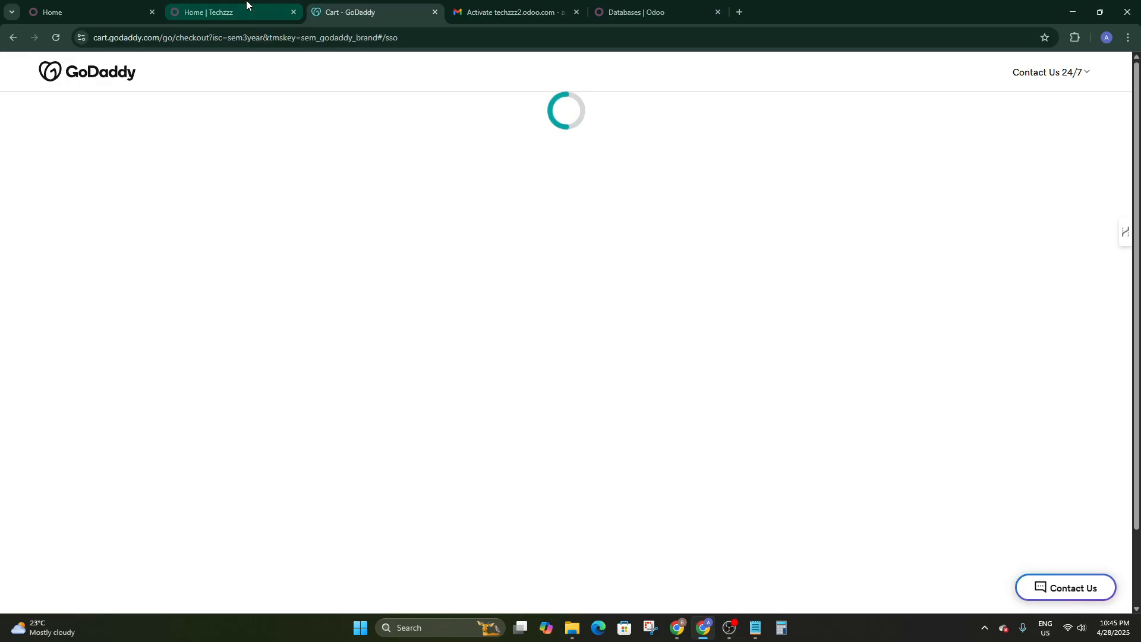
{"action": "left_click", "coordinate": [247, 4]}
{"action": "left_click", "coordinate": [419, 9]}
{"action": "left_click", "coordinate": [228, 15]}
{"action": "left_click", "coordinate": [653, 7]}
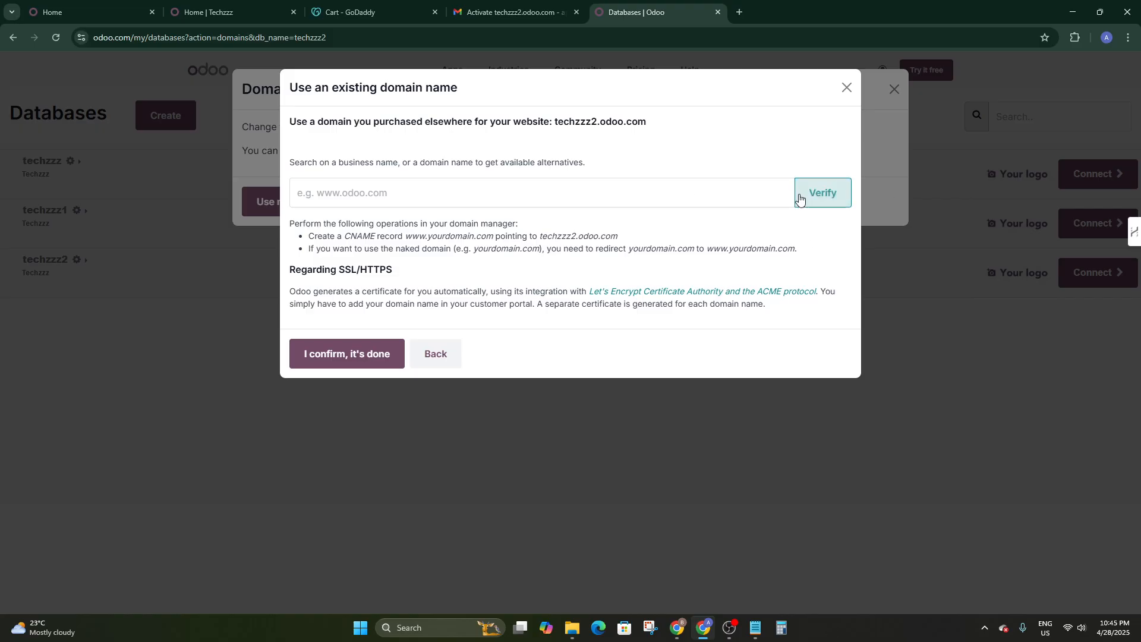
Close both domain name dialogs without verifying a domain and open the Odoo homepage from the Databases page.
{"action": "left_click", "coordinate": [846, 88]}
{"action": "left_click", "coordinate": [894, 90]}
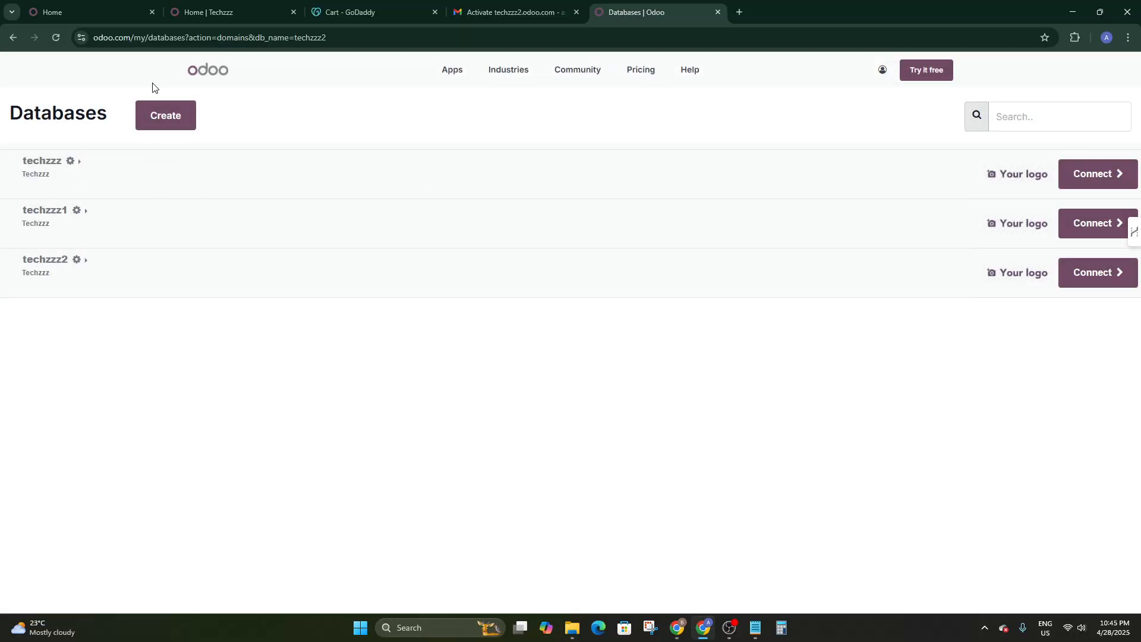
{"action": "left_click", "coordinate": [206, 72]}
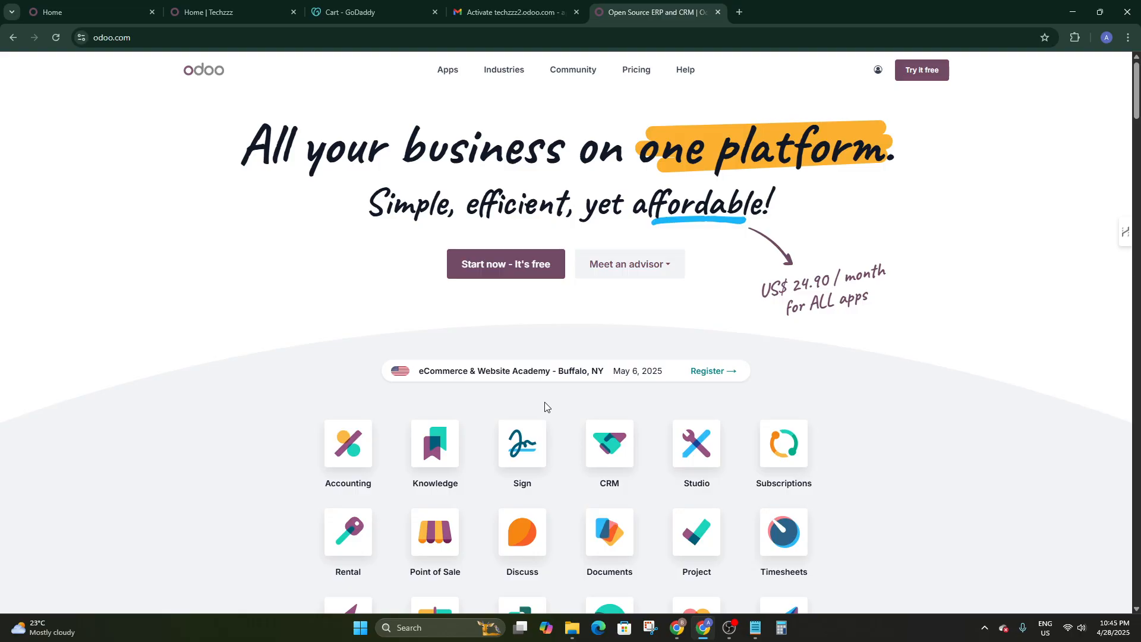
{"action": "left_click", "coordinate": [512, 8]}
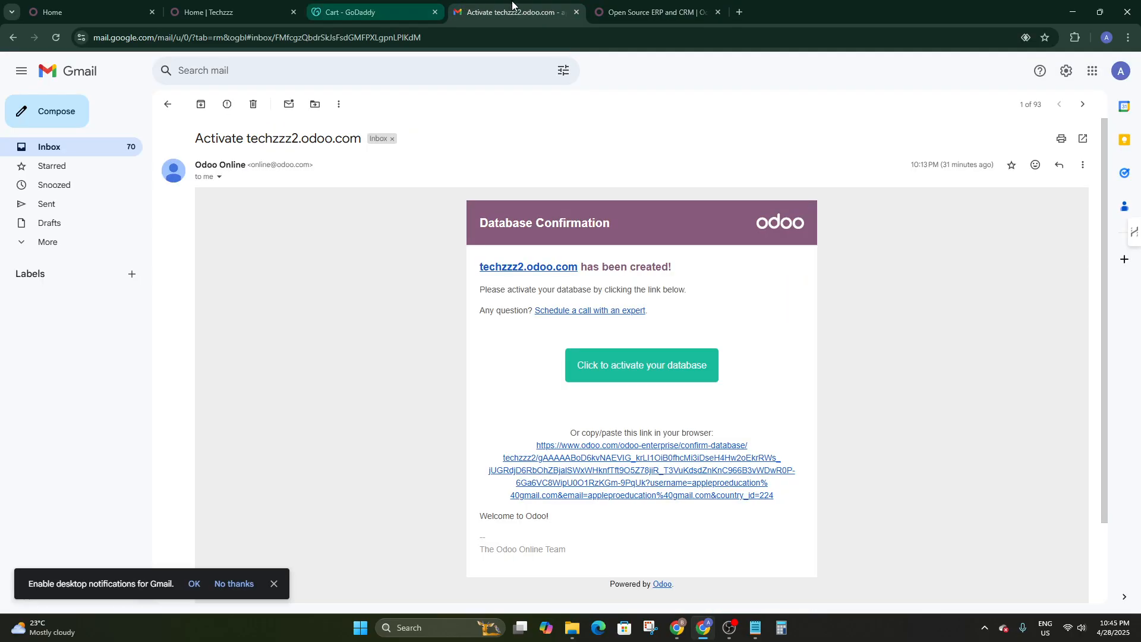
{"action": "left_click", "coordinate": [366, 15]}
{"action": "left_click", "coordinate": [630, 6]}
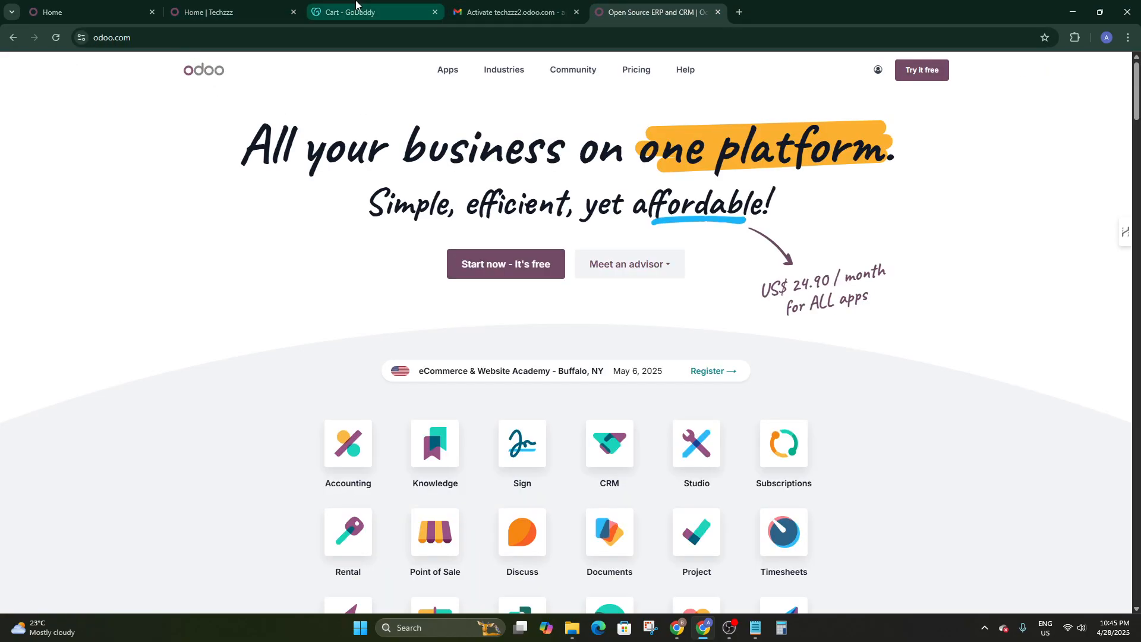
{"action": "left_click", "coordinate": [355, 8]}
{"action": "left_click", "coordinate": [653, 11]}
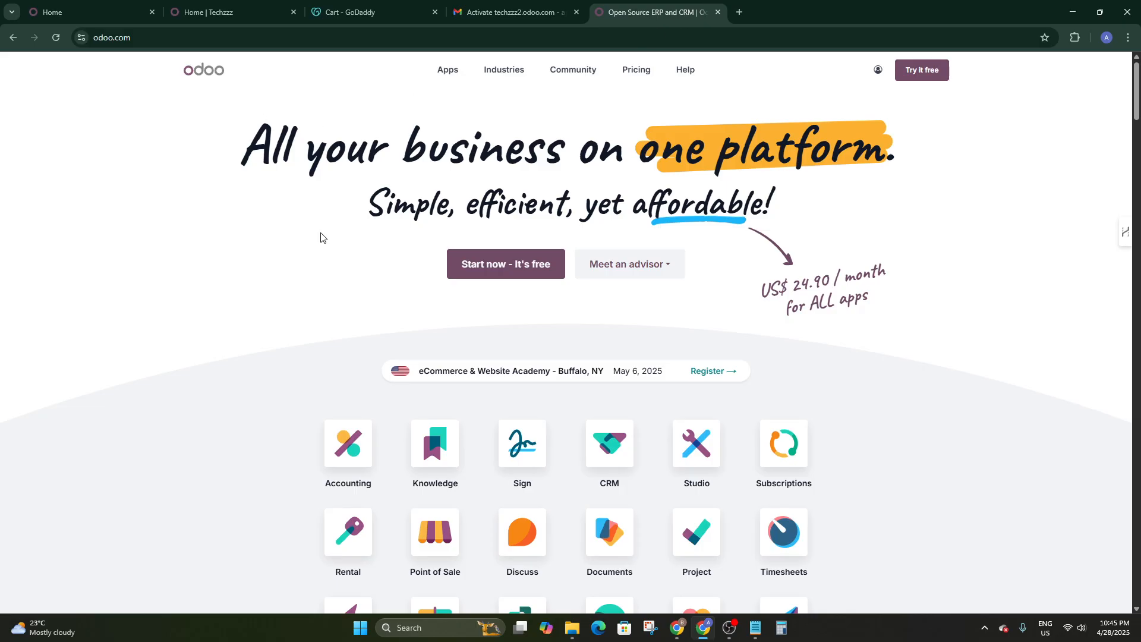